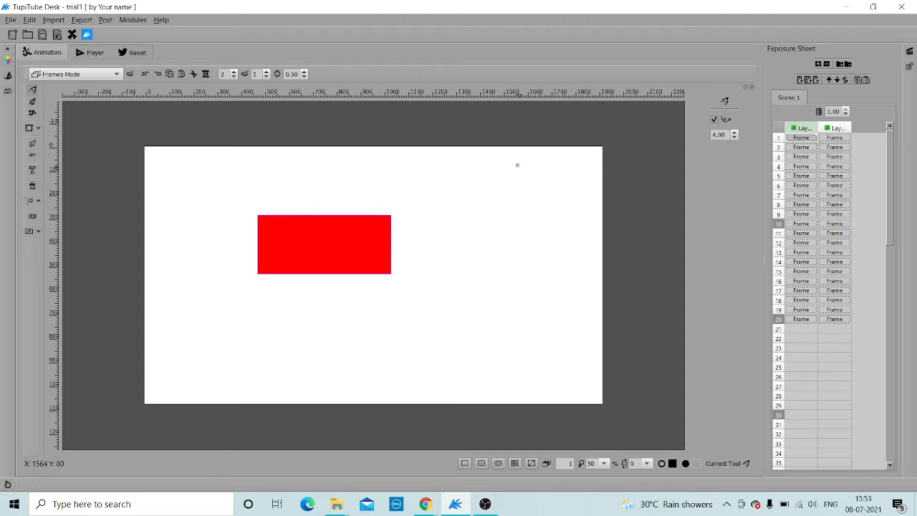
Create a motion tween named MOTION1, select the red rectangle as its object and open the path properties
left_click(32, 92)
left_click(38, 201)
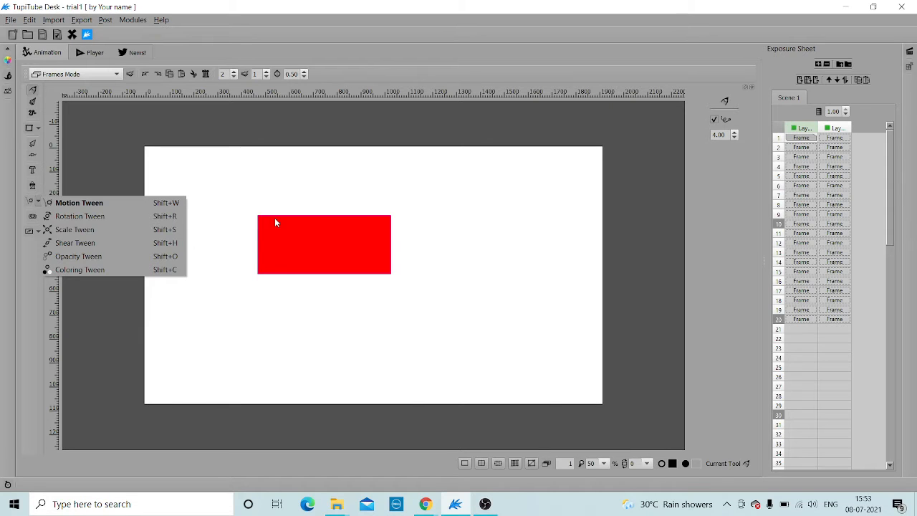
left_click(75, 203)
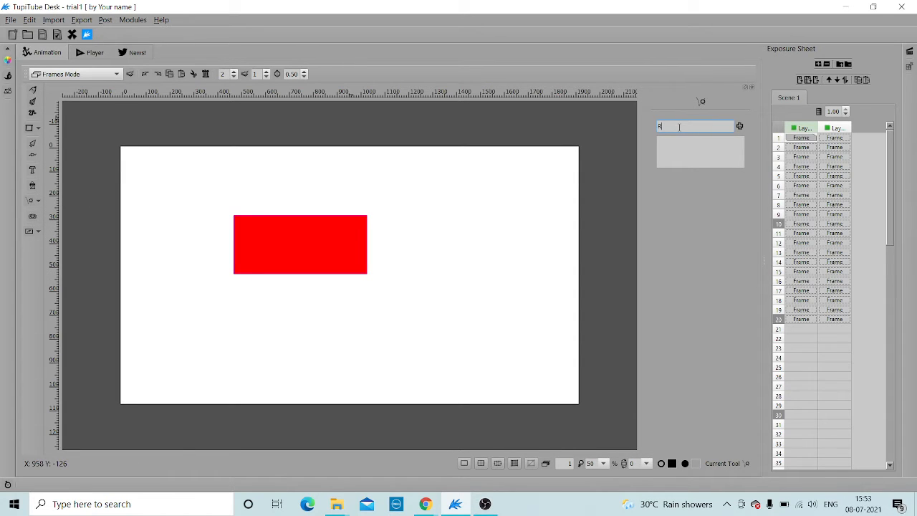
type("MOTION1")
left_click(739, 126)
left_click(308, 244)
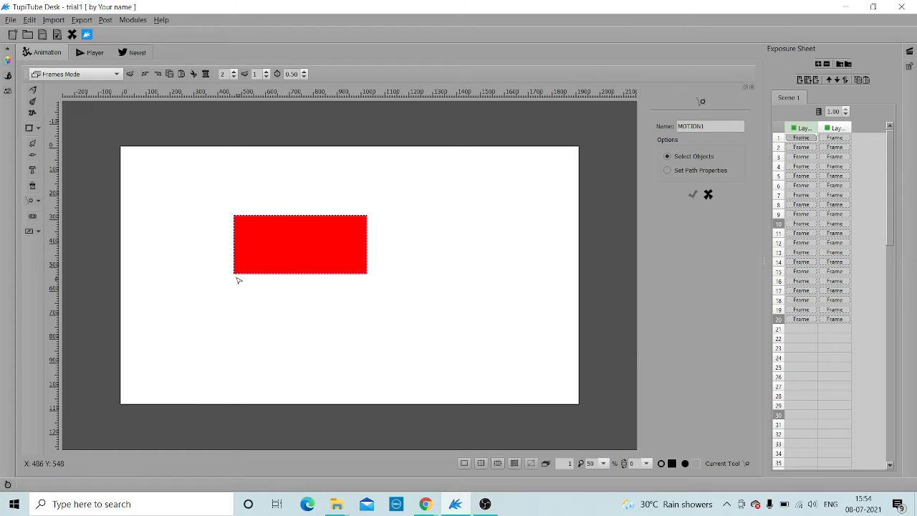
left_click(668, 171)
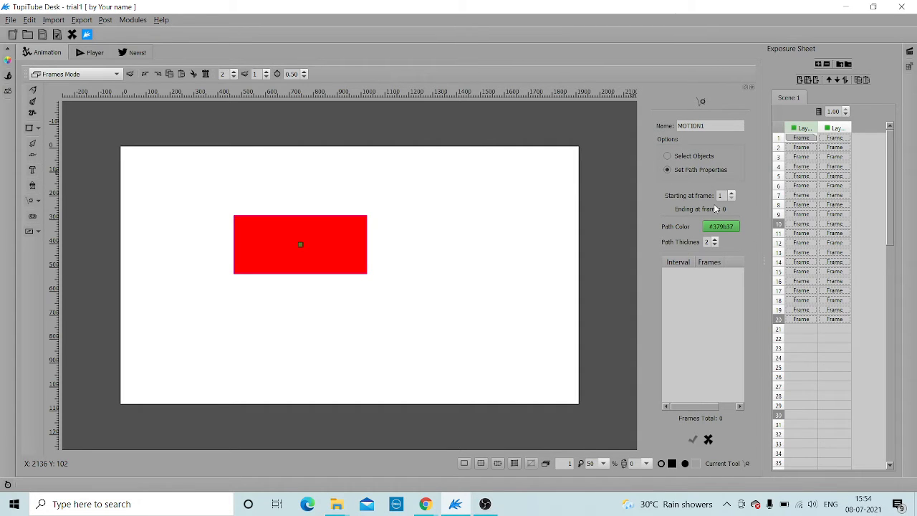
left_click(802, 224)
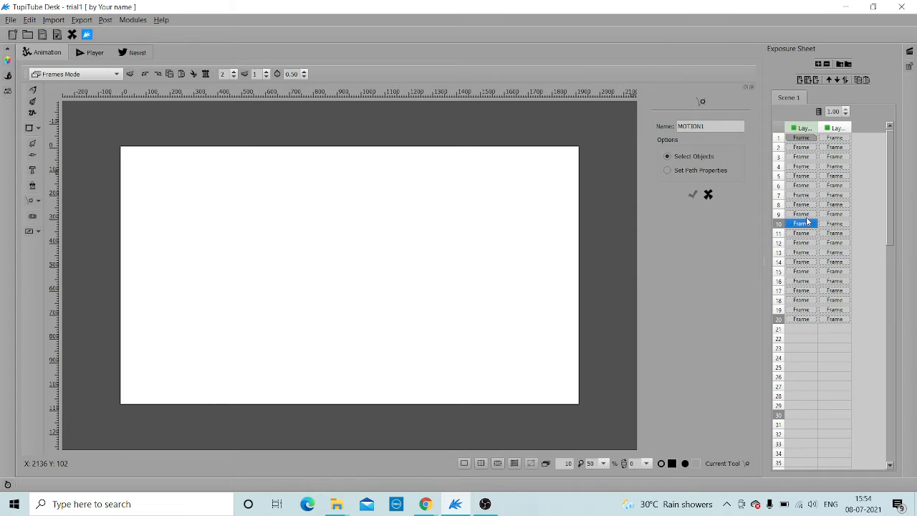
left_click(803, 138)
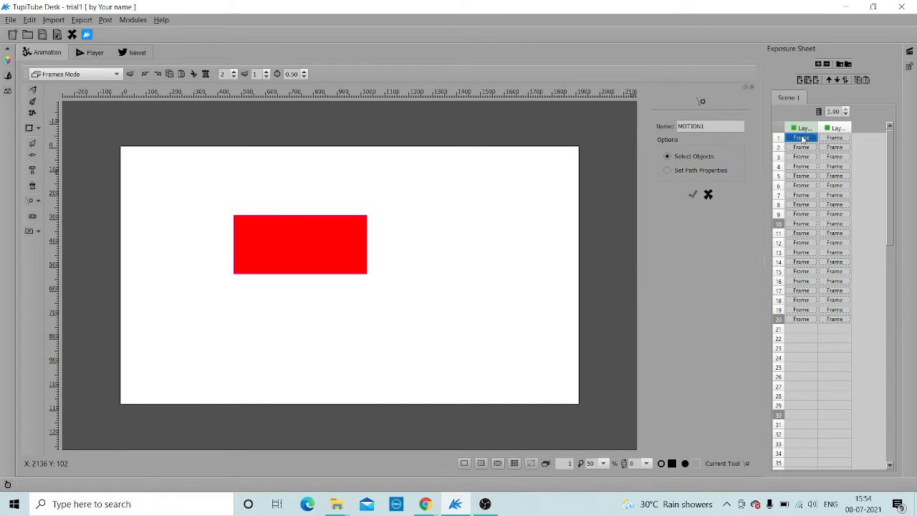
left_click(668, 170)
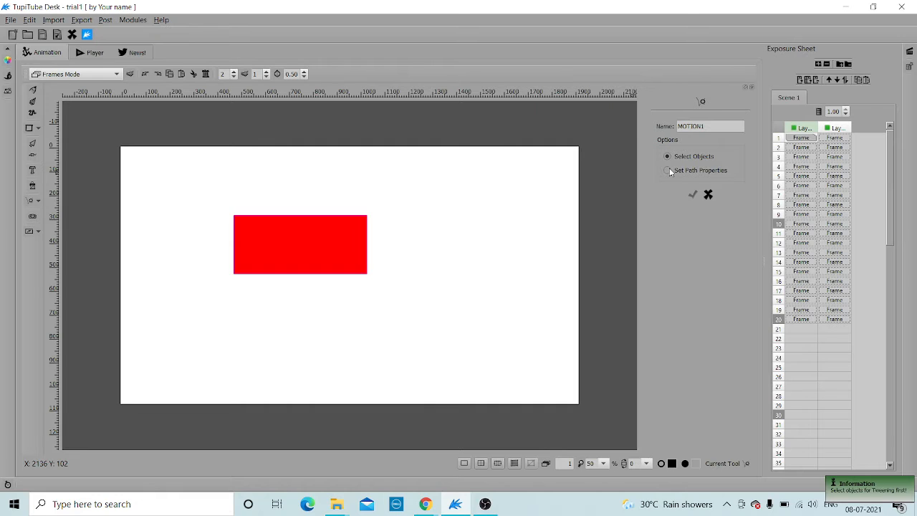
left_click(329, 244)
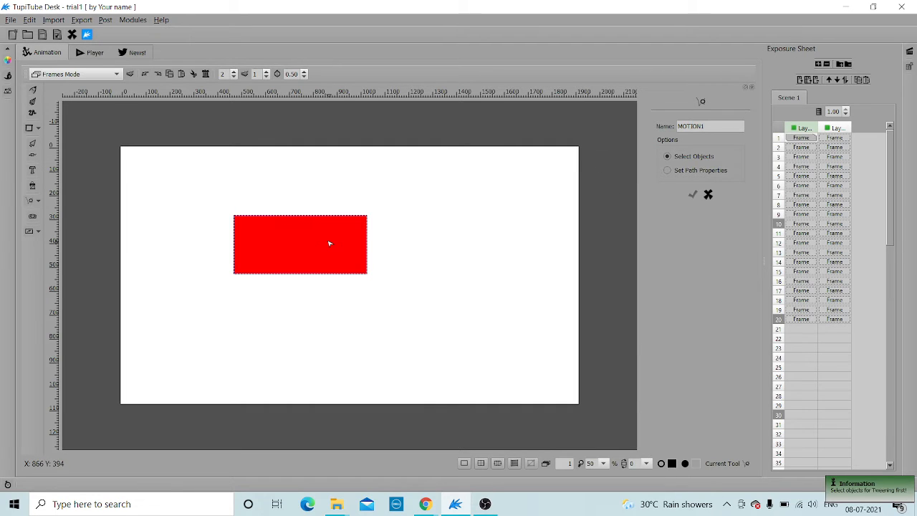
left_click(669, 170)
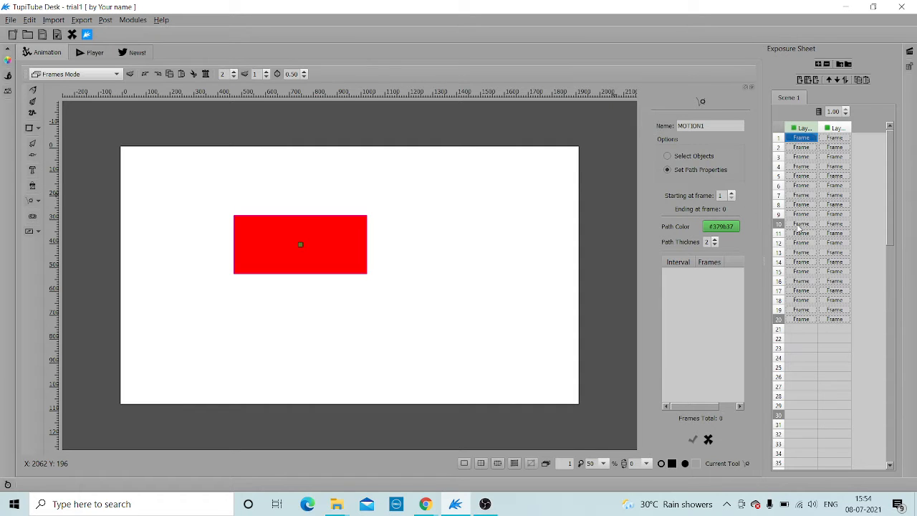
left_click(800, 223)
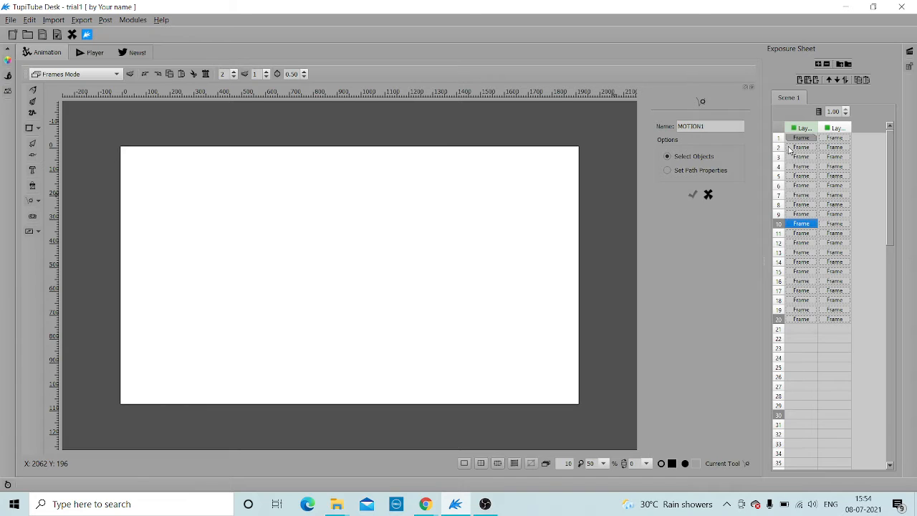
left_click(800, 224)
left_click(803, 138)
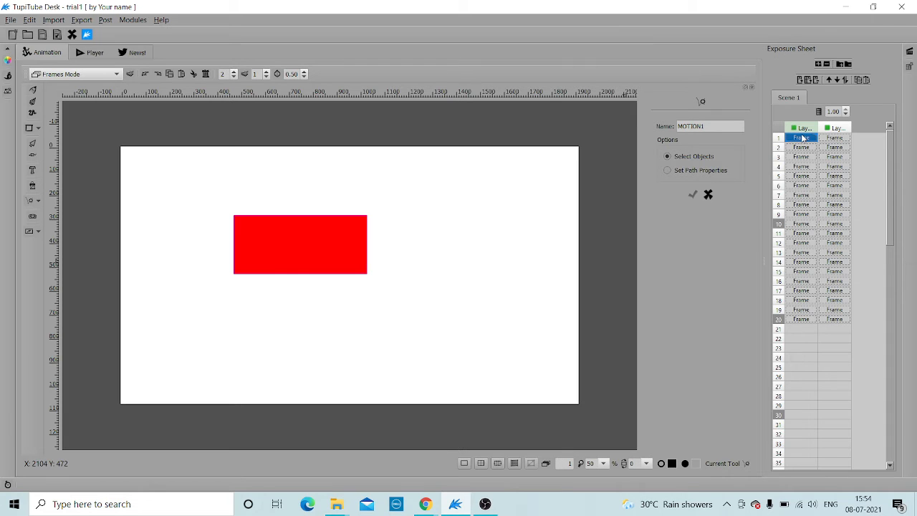
left_click(276, 226)
left_click(666, 171)
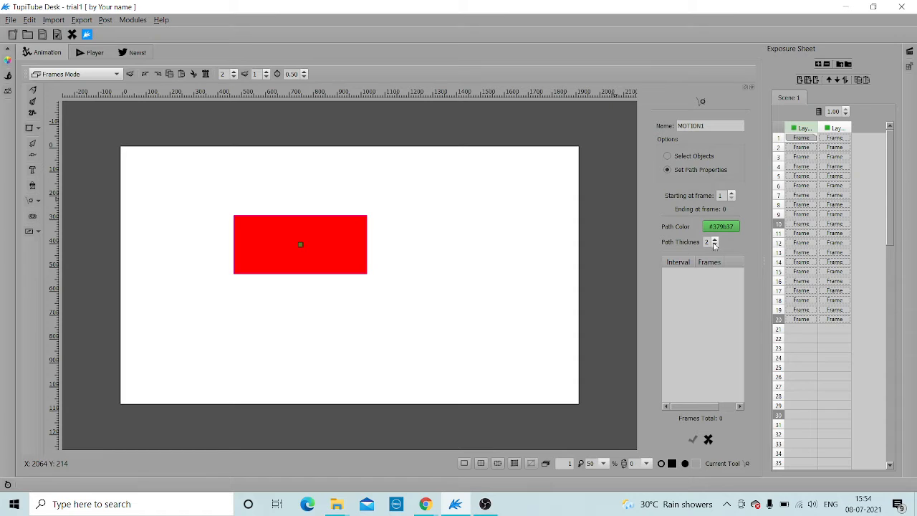
Draw a straight motion path from the rectangle's centre to about X 1716, Y 974 and apply the tween
left_click(714, 240)
left_click(715, 245)
left_click(532, 381)
left_click(531, 380)
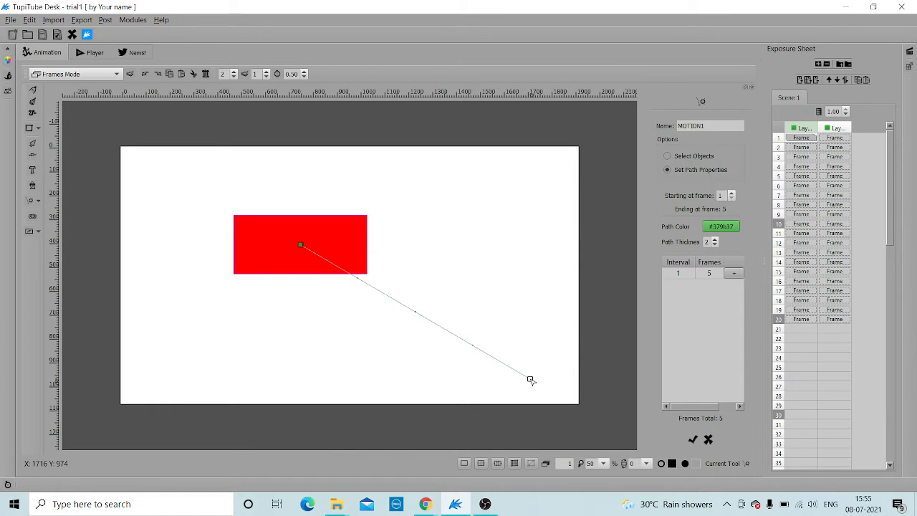
left_click(691, 440)
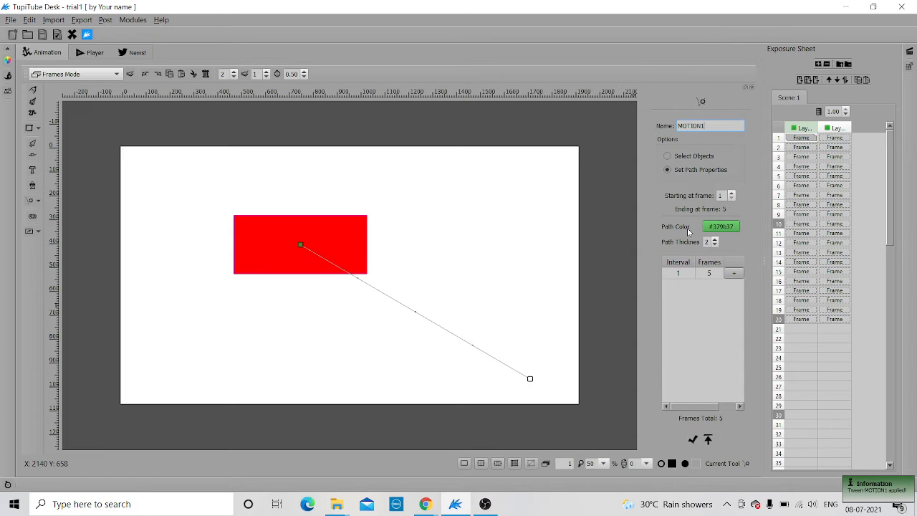
Play the scene preview to watch the rectangle's motion tween
left_click(92, 52)
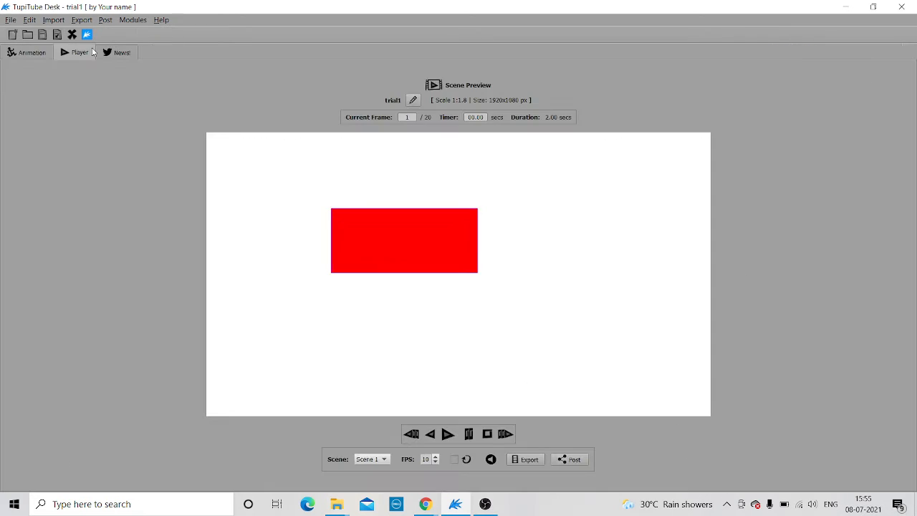
left_click(447, 434)
left_click(447, 433)
Lower the preview's frame rate to 3 FPS and replay the scene
left_click(436, 462)
left_click(435, 461)
left_click(436, 462)
left_click(436, 462)
left_click(436, 462)
left_click(447, 434)
Return to the animation workspace and draw an ellipse about 490 by 300 px below and left of the red rectangle
left_click(29, 52)
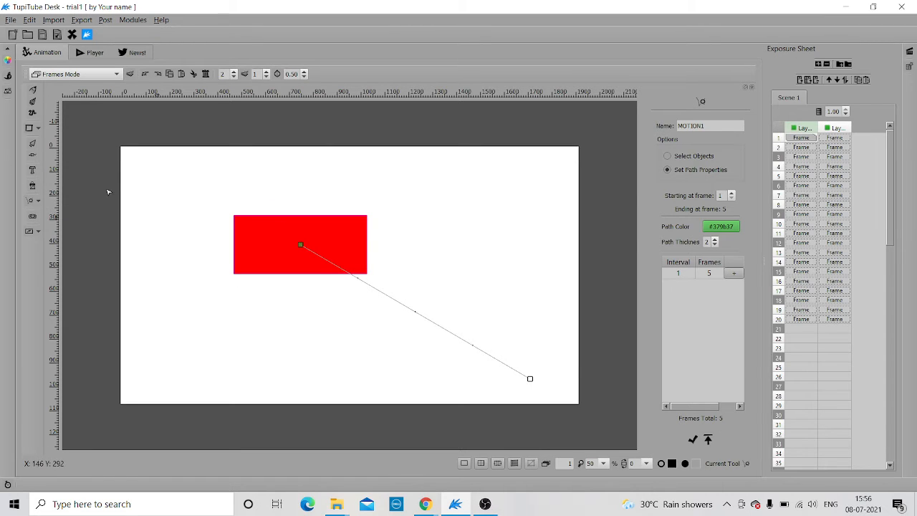
left_click(30, 129)
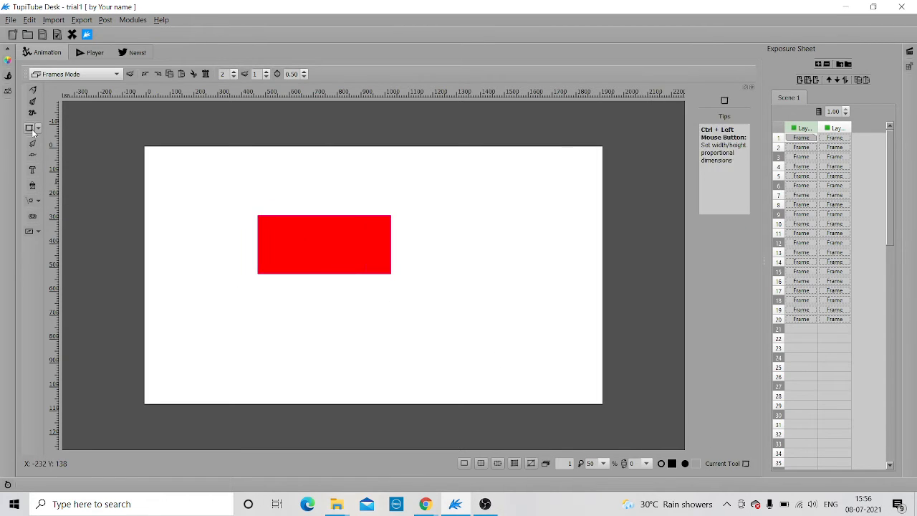
left_click(37, 130)
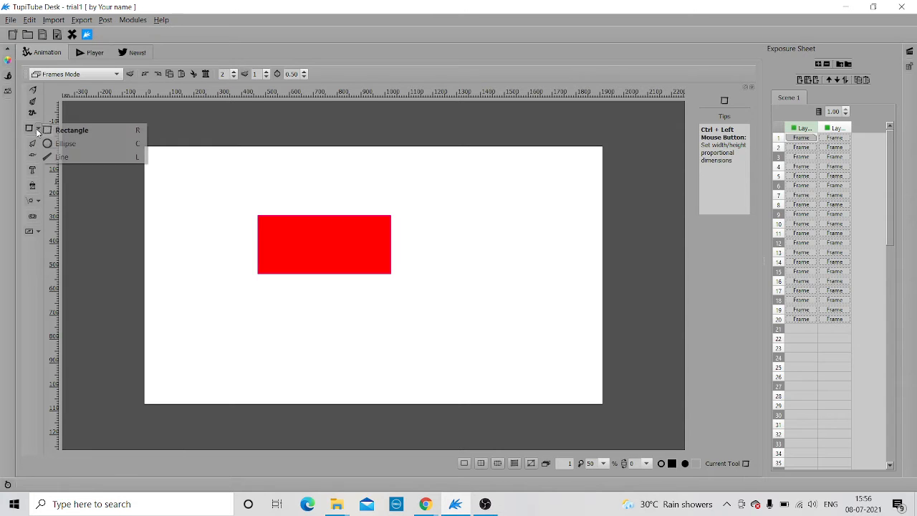
left_click(61, 143)
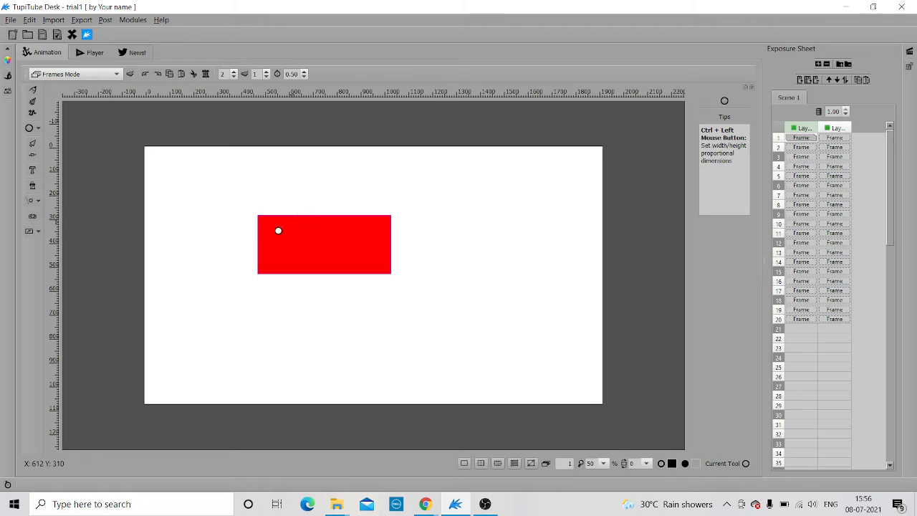
left_click_drag(174, 295, 291, 367)
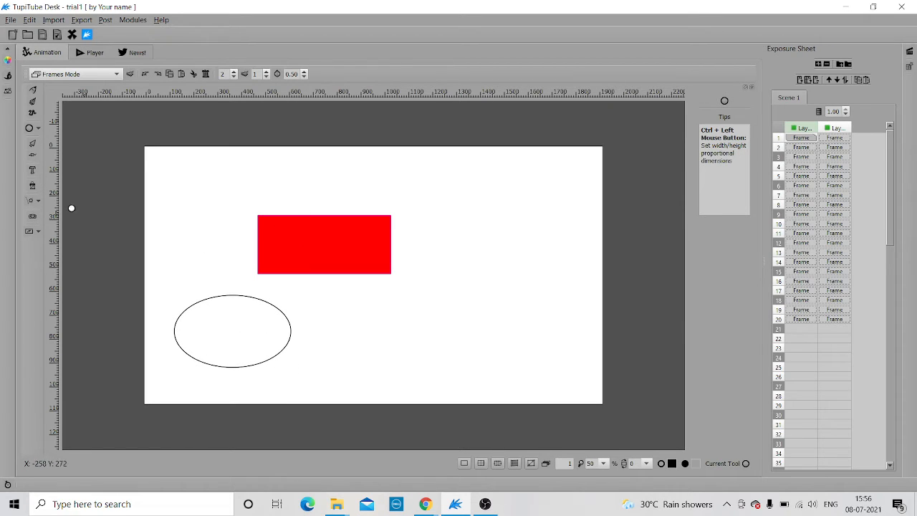
Fill the ellipse with pure blue (#0000ff) from the colour palette
left_click(32, 187)
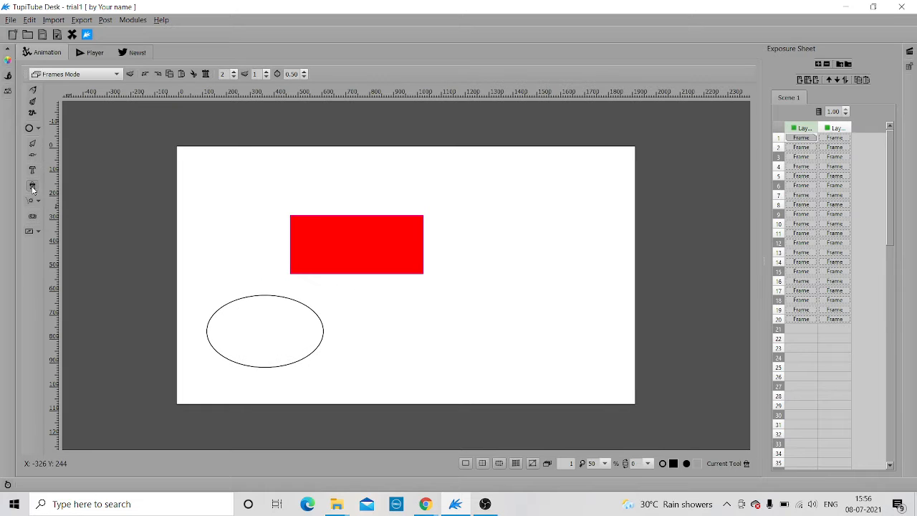
left_click(6, 60)
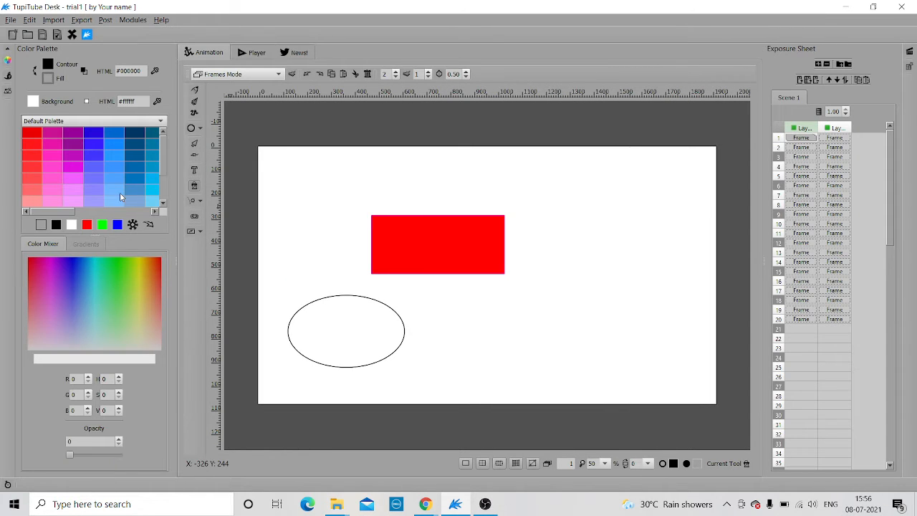
left_click(118, 224)
left_click(319, 335)
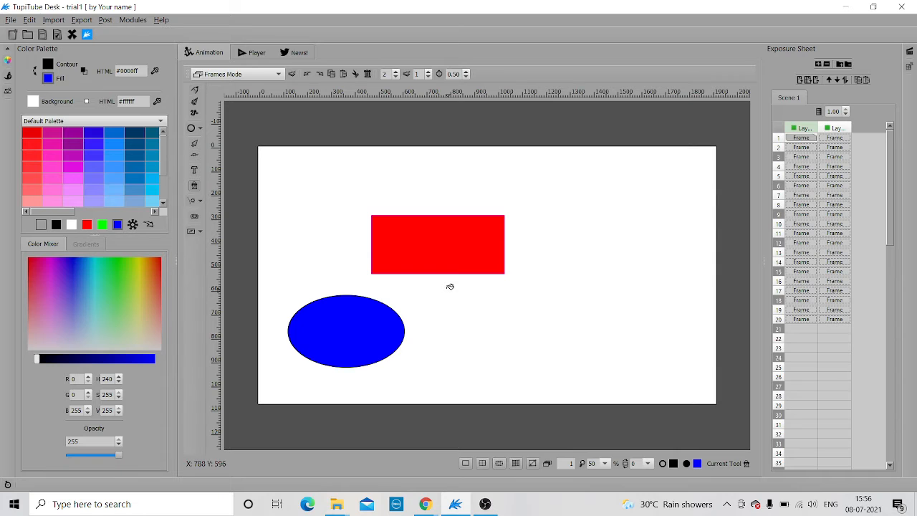
Create a rotation tween named ROTATE1, select both the rectangle and the ellipse, and open its properties
left_click(199, 202)
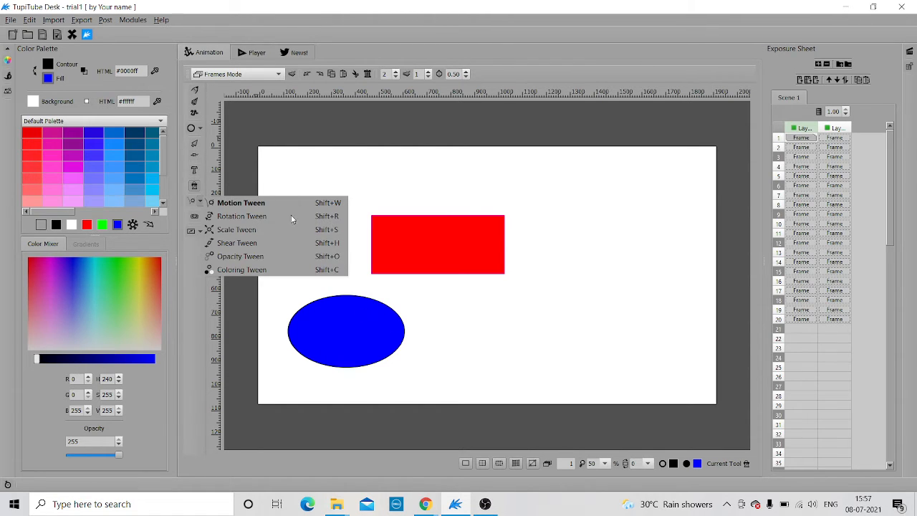
left_click(249, 216)
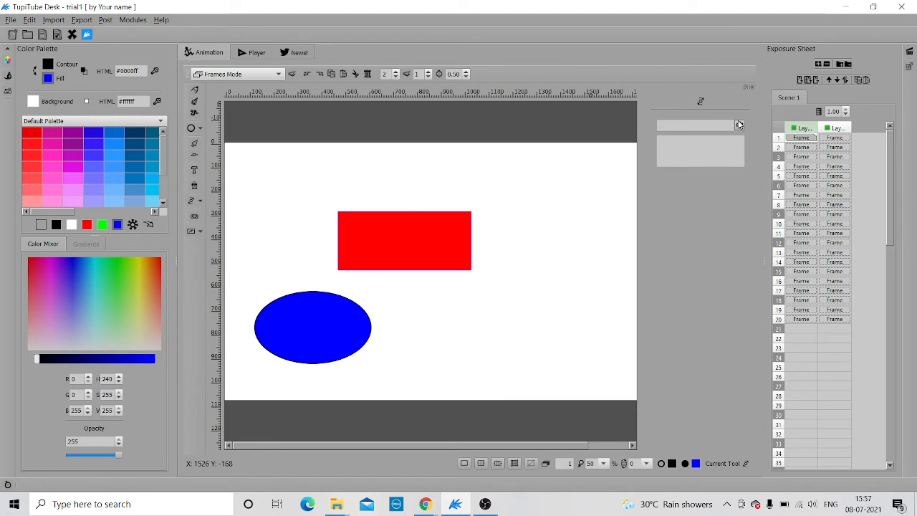
left_click(714, 124)
type("ROTATE1")
left_click(739, 125)
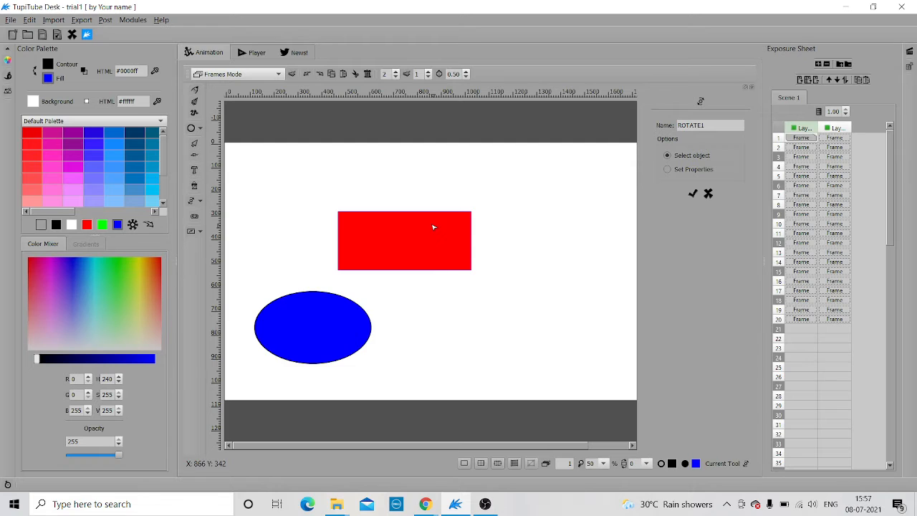
left_click_drag(433, 227, 241, 379)
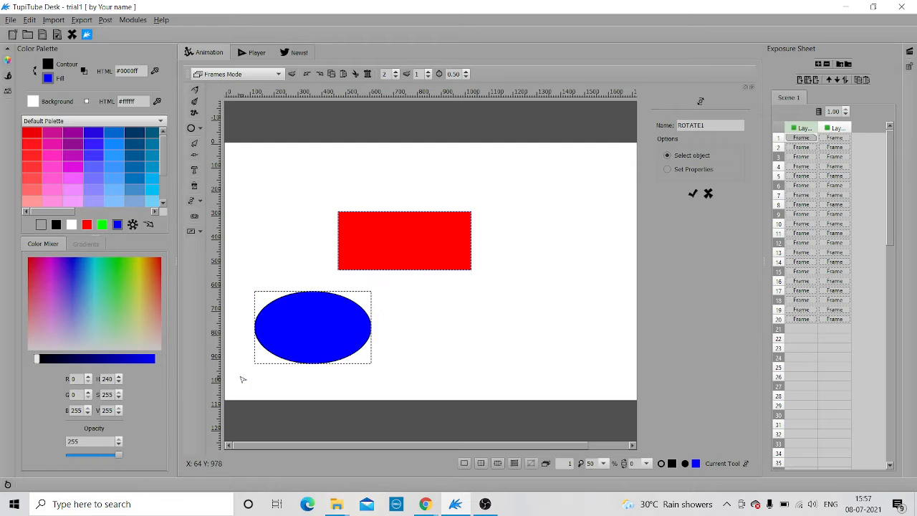
left_click(666, 169)
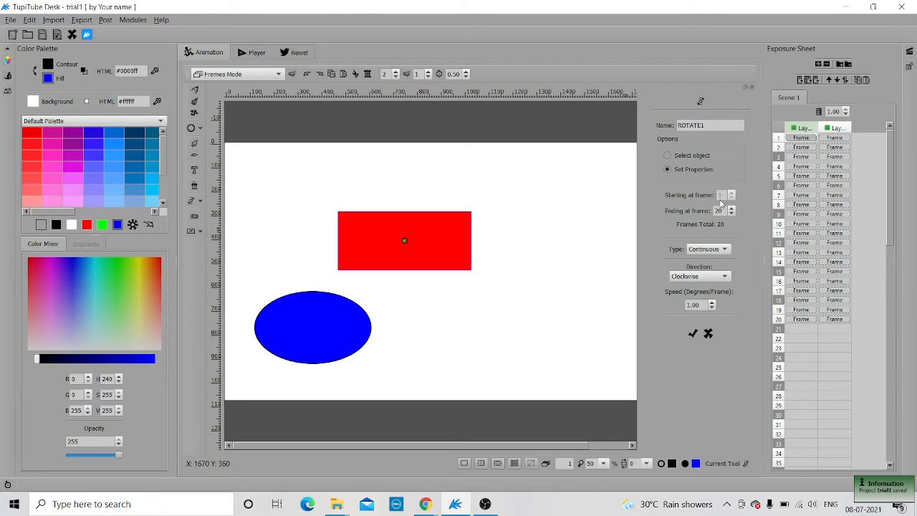
Keep the rotation type Continuous, set the speed to 1.75 degrees per frame and apply the tween
left_click(725, 249)
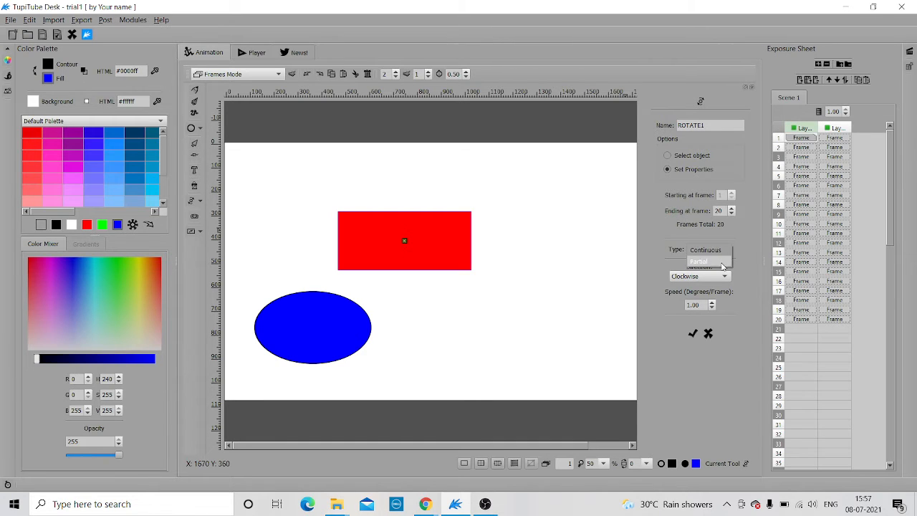
left_click(727, 250)
left_click(711, 302)
left_click(712, 302)
left_click(712, 302)
left_click(712, 302)
left_click(712, 302)
left_click(711, 302)
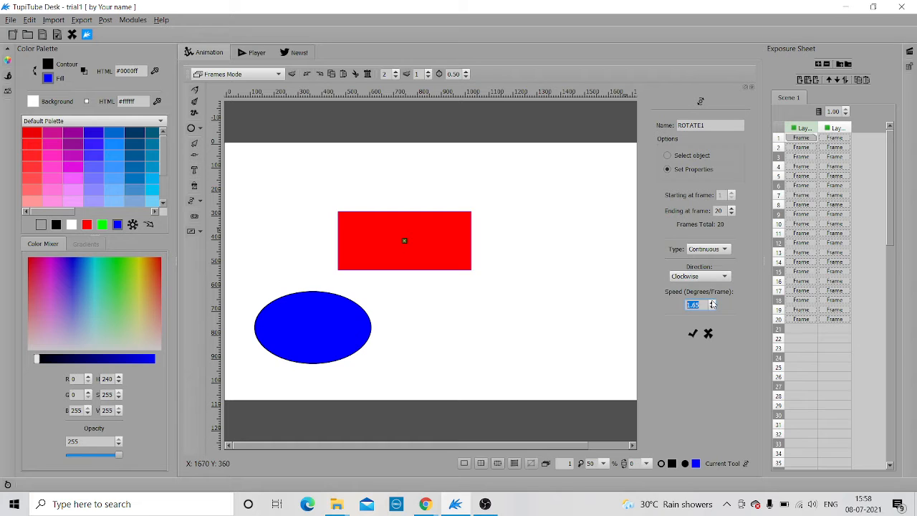
left_click(711, 302)
left_click(712, 302)
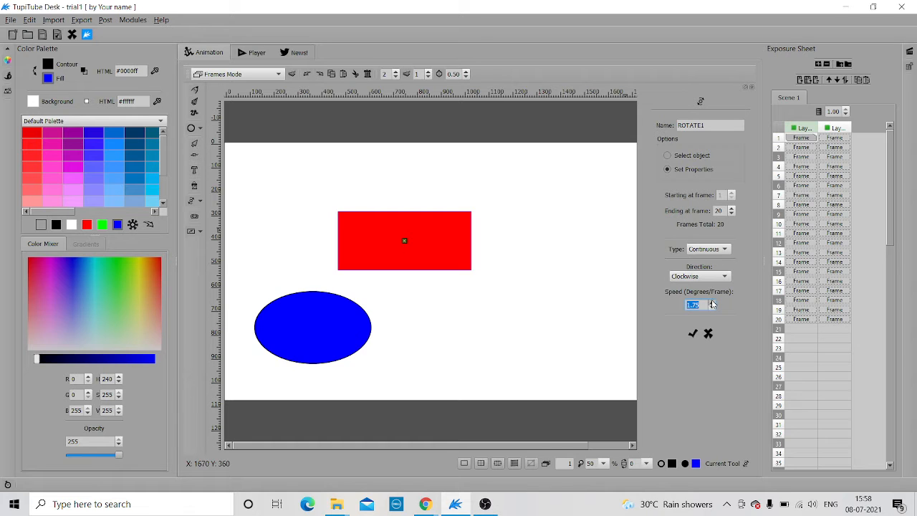
left_click(692, 334)
Play the scene preview twice to check the rotation and raise the frame rate to 9 FPS
left_click(258, 54)
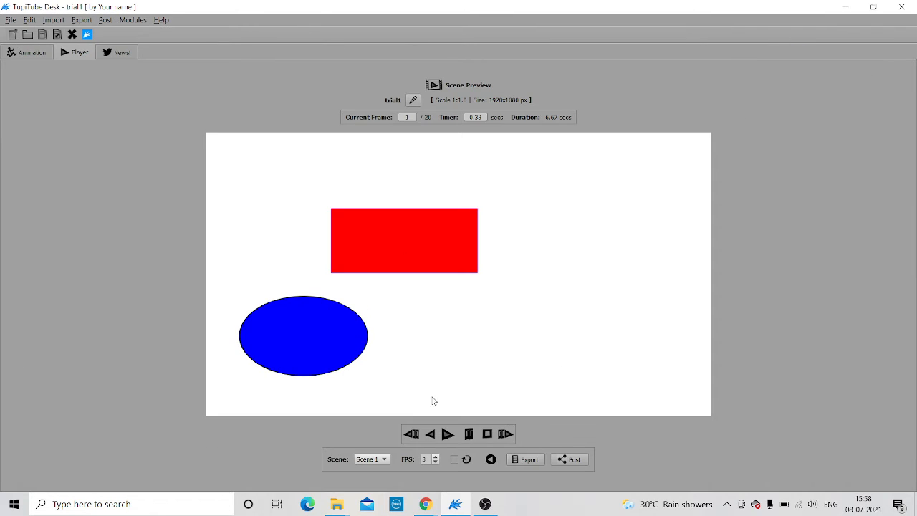
left_click(445, 434)
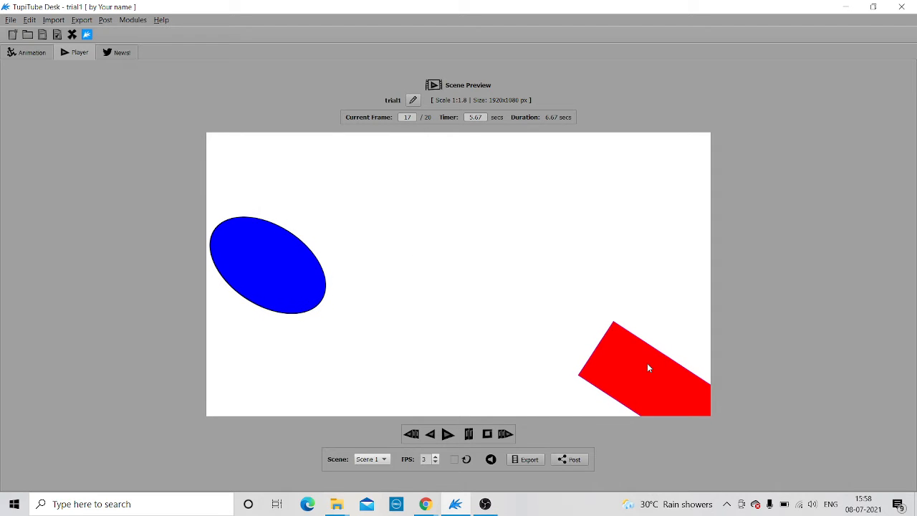
left_click(448, 434)
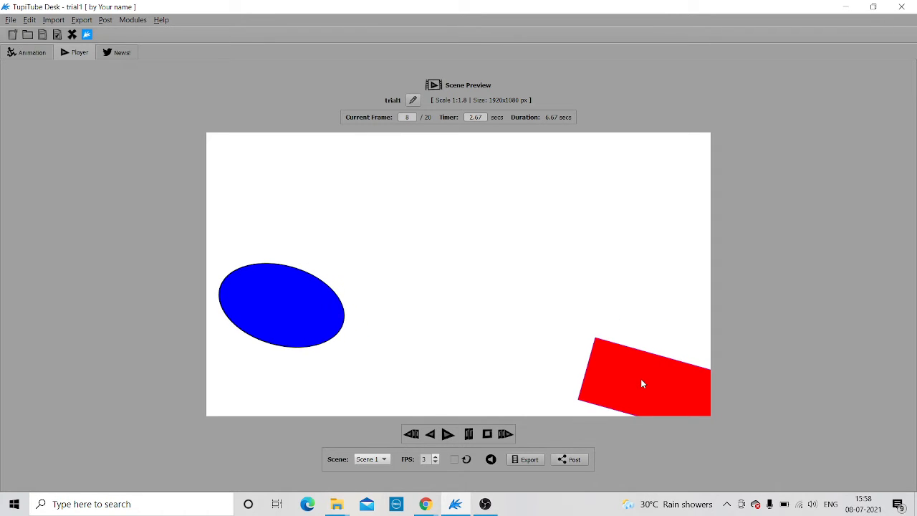
scroll(436, 458, "up", 6)
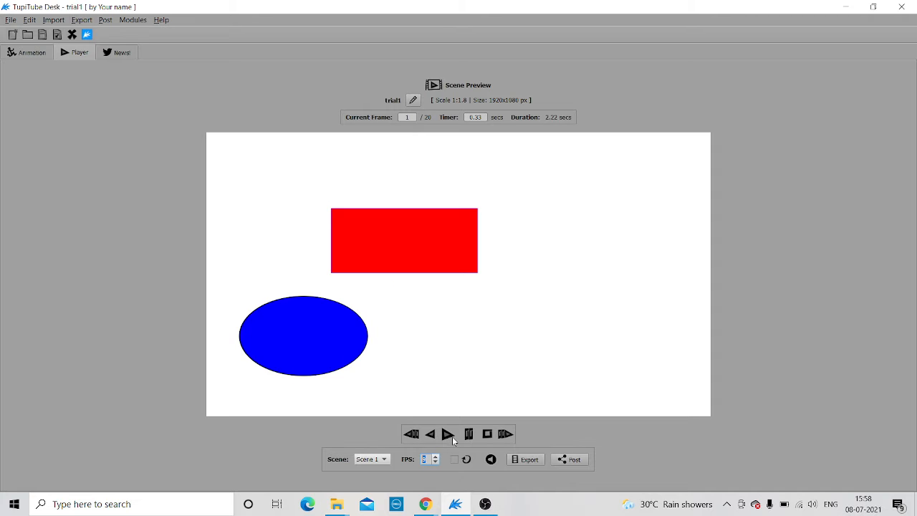
Play the scene preview to check the rotation, adjust the frame rate, replay it and return to the animation workspace
left_click(447, 434)
left_click(434, 457)
left_click(446, 434)
left_click(28, 55)
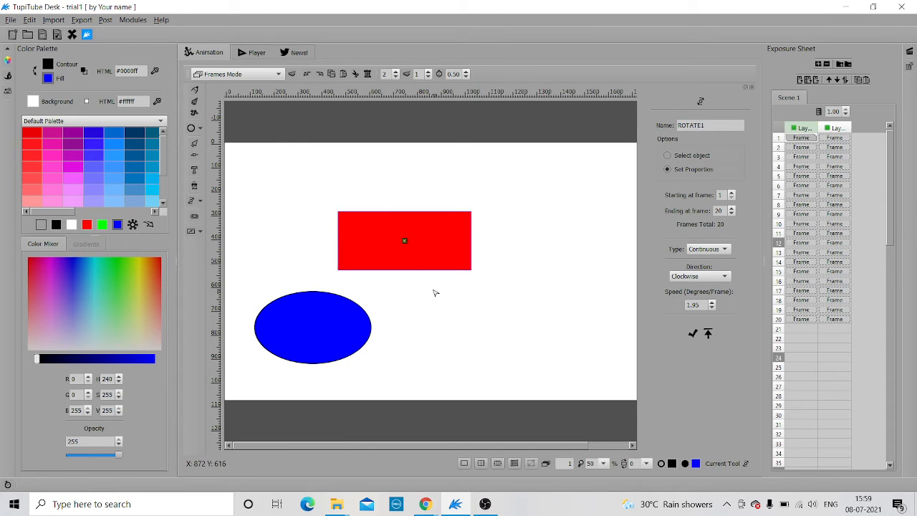
left_click(200, 202)
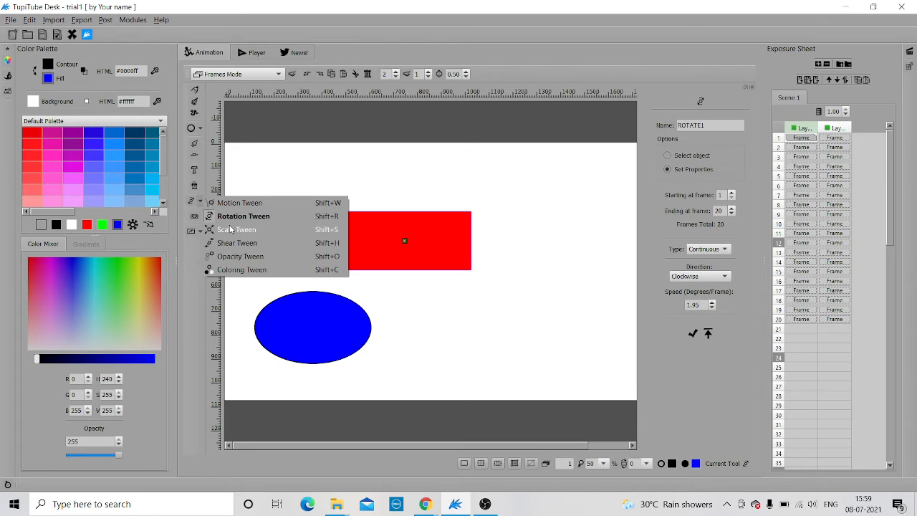
left_click(461, 311)
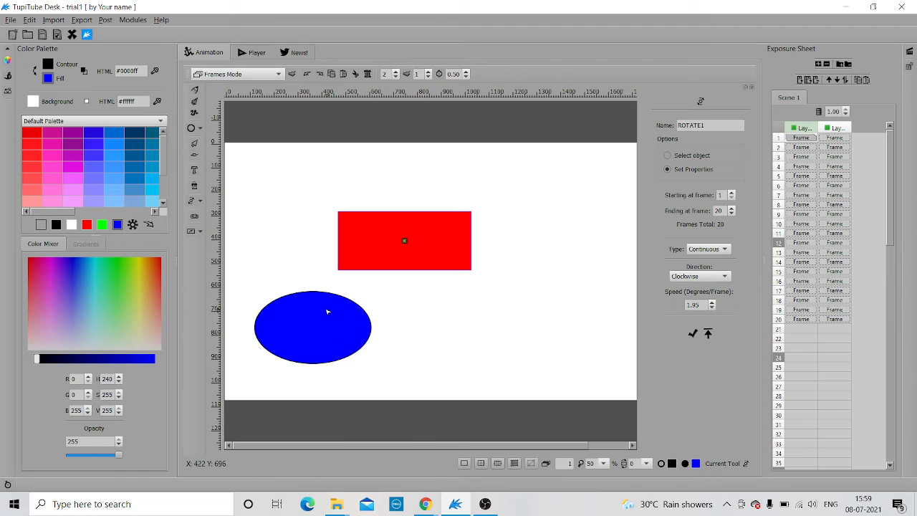
left_click(201, 203)
left_click(233, 228)
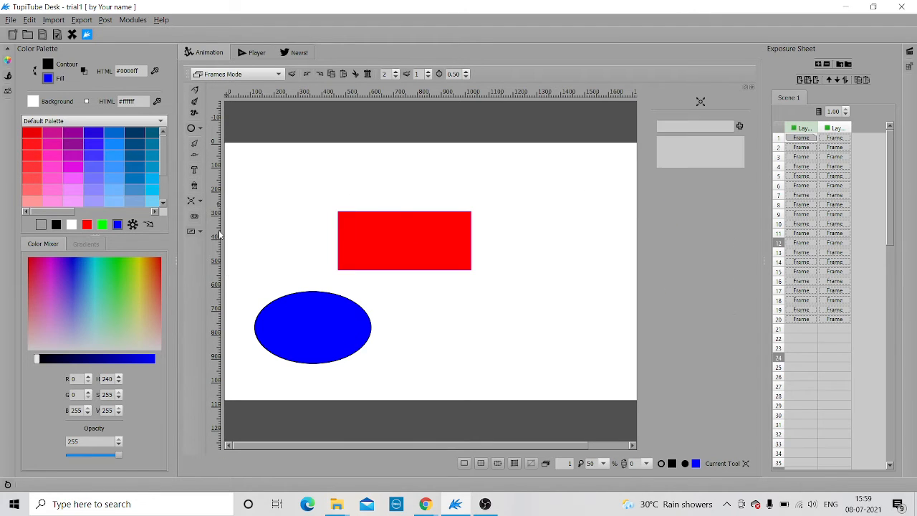
left_click(724, 127)
type("SCALE1")
left_click(739, 126)
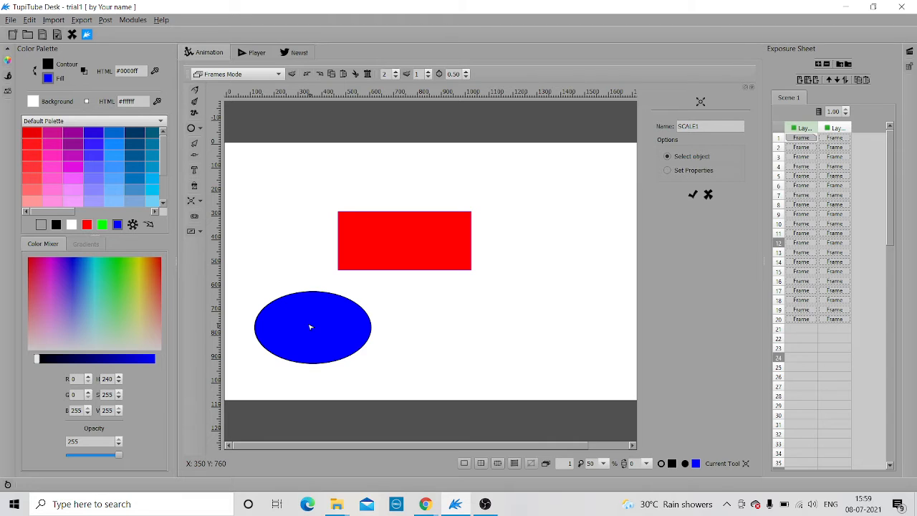
left_click(667, 170)
Inspect the rotated shapes at frames 12, 11 and 10, and return to frame 1
left_click(801, 137)
left_click(809, 244)
left_click(806, 233)
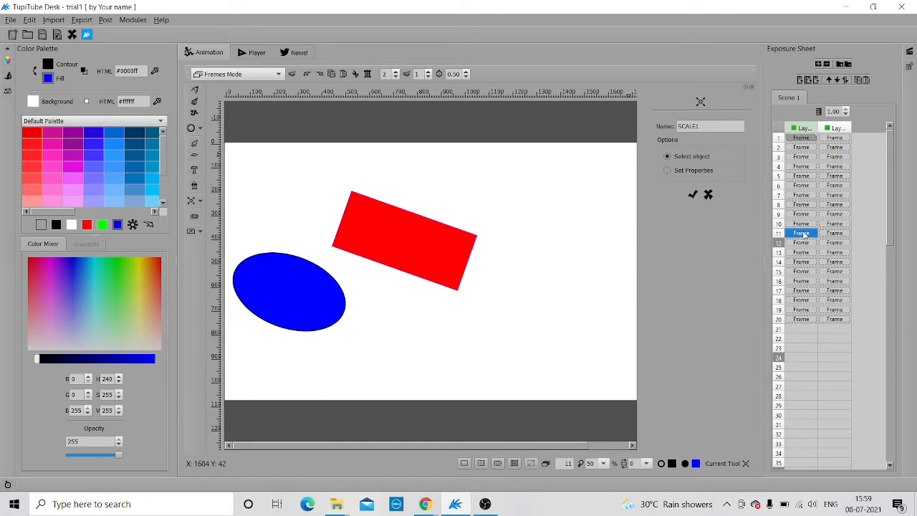
left_click(809, 223)
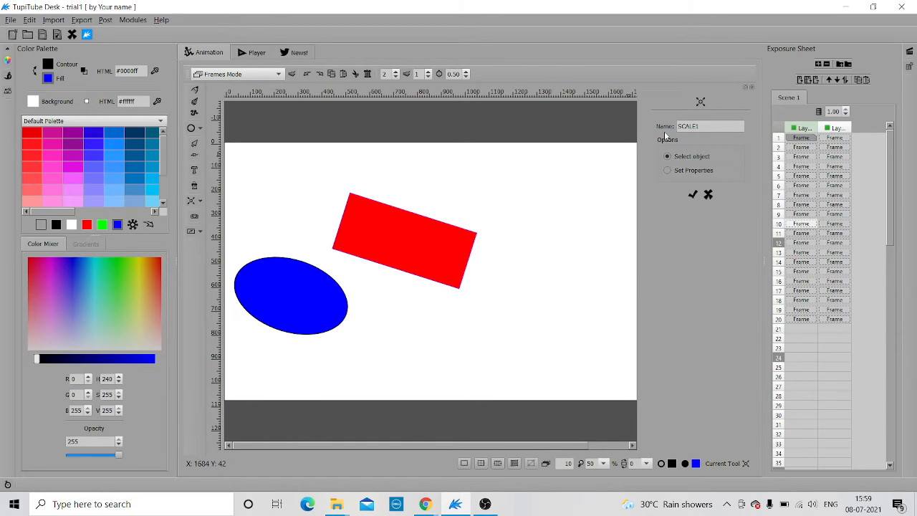
left_click(799, 138)
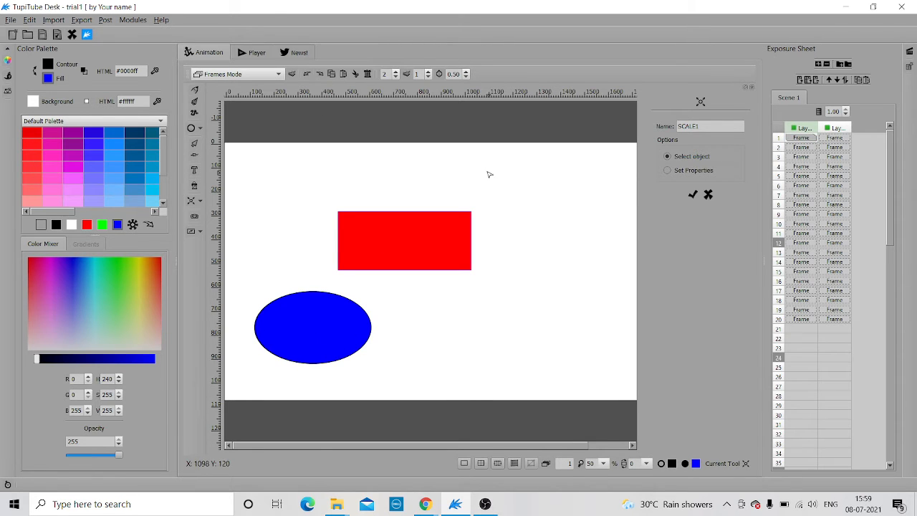
Draw an irregular blue star with the Line tool beside the ellipse and below the rectangle, and end the path
left_click(199, 128)
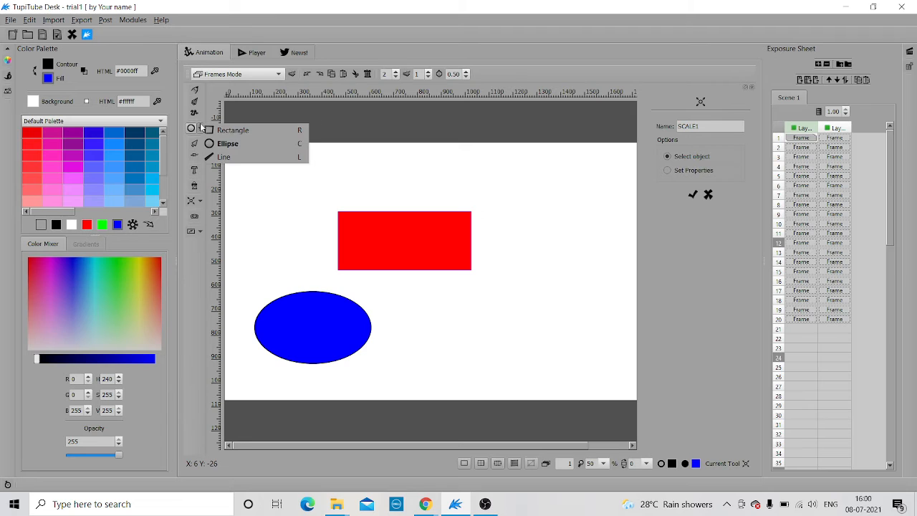
left_click(223, 156)
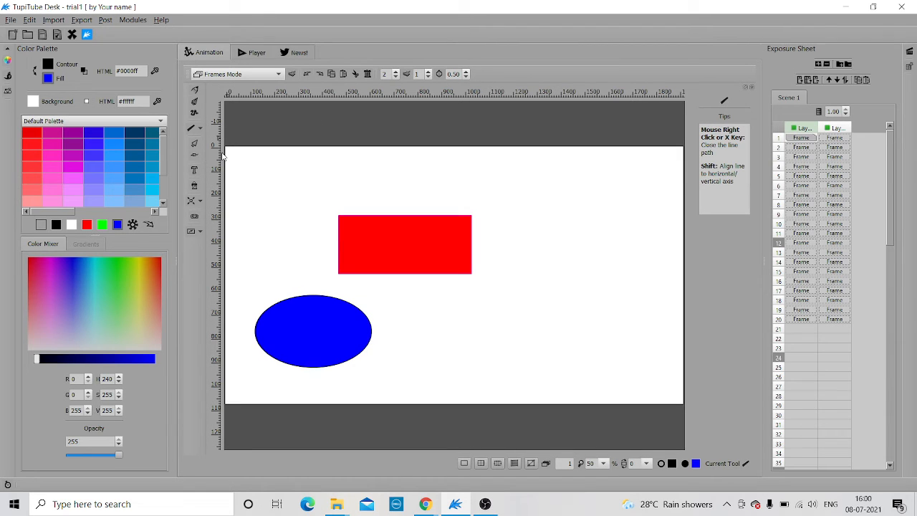
left_click(506, 290)
left_click(592, 299)
left_click(519, 333)
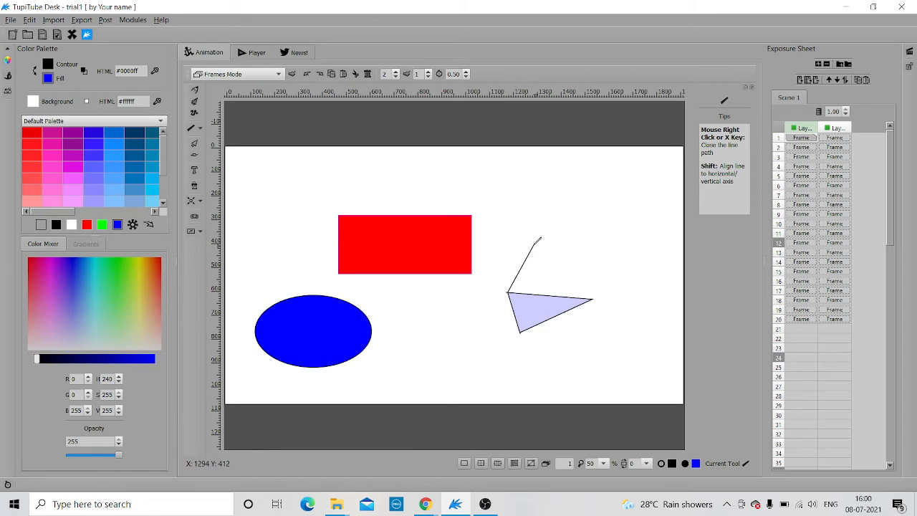
left_click(533, 244)
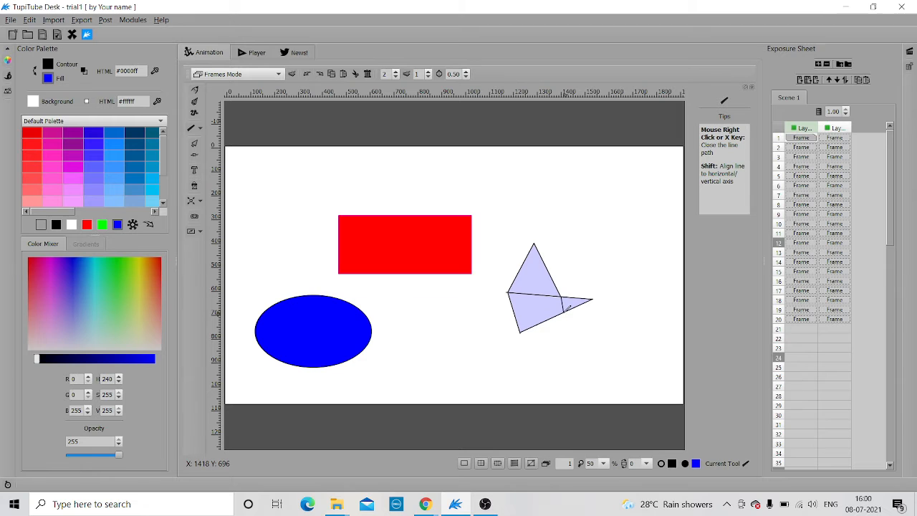
left_click(563, 313)
left_click(621, 375)
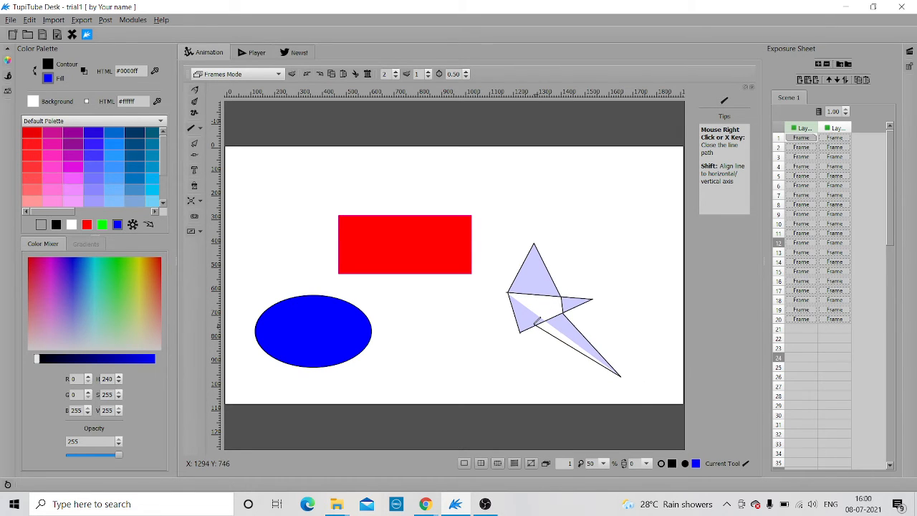
left_click(537, 324)
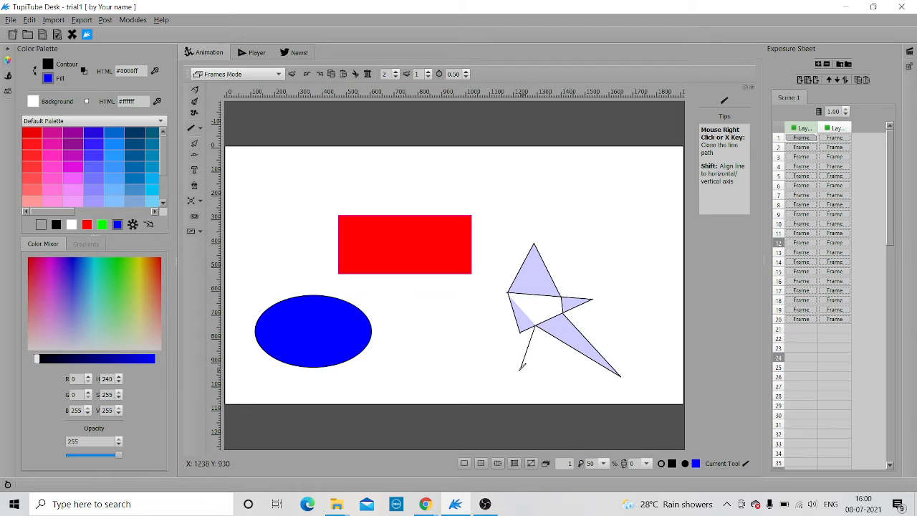
left_click(510, 376)
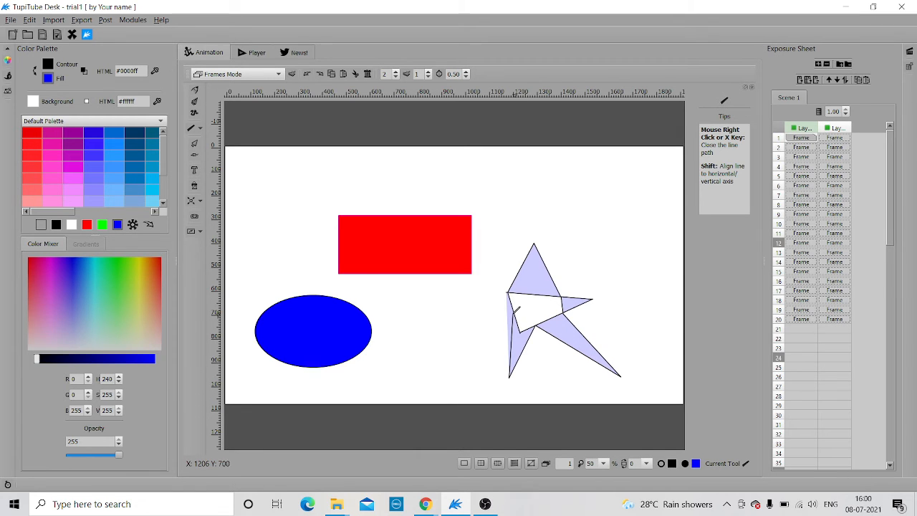
left_click(514, 312)
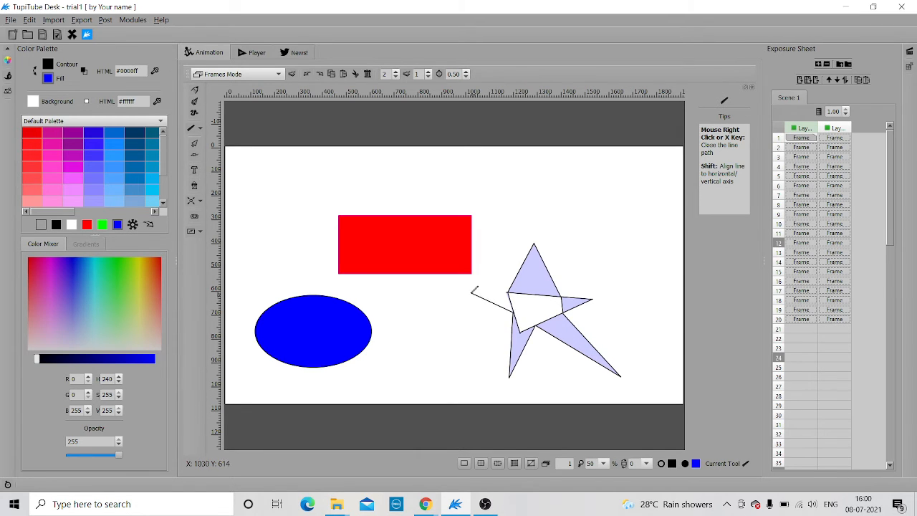
left_click(472, 291)
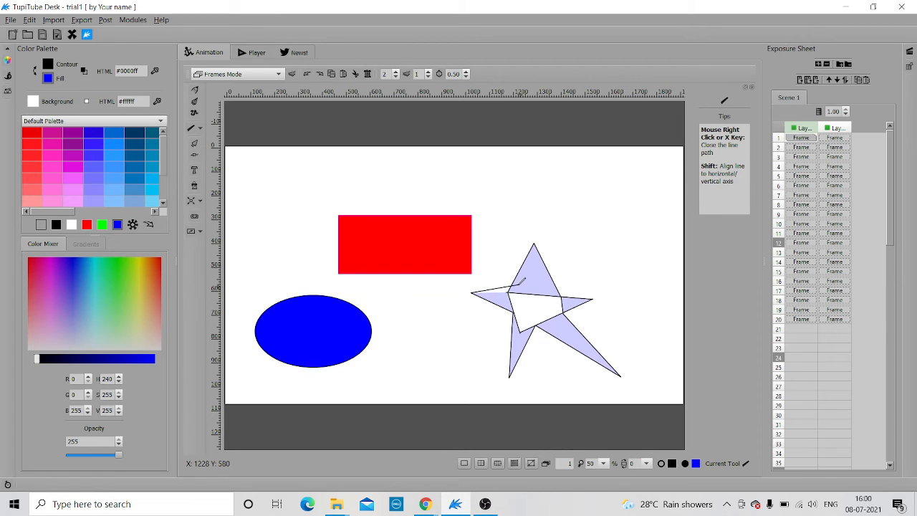
left_click(518, 279)
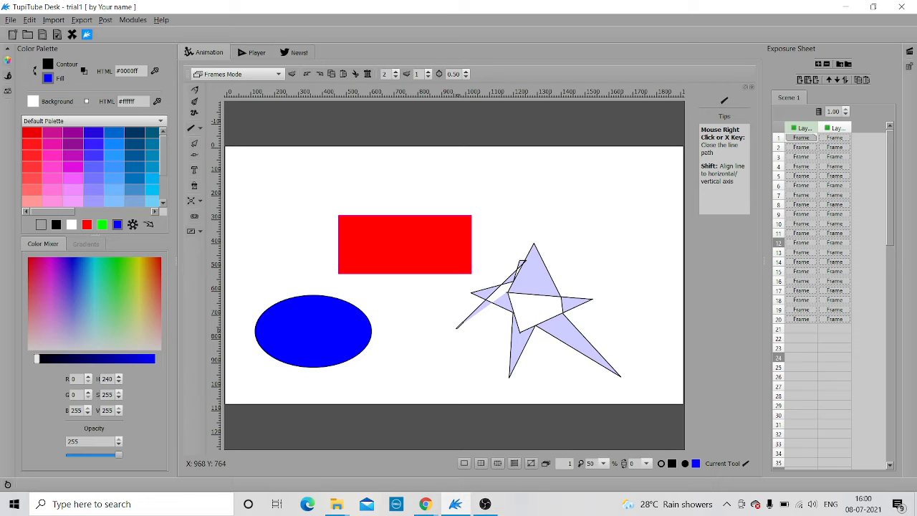
left_click(457, 328)
left_click(499, 266)
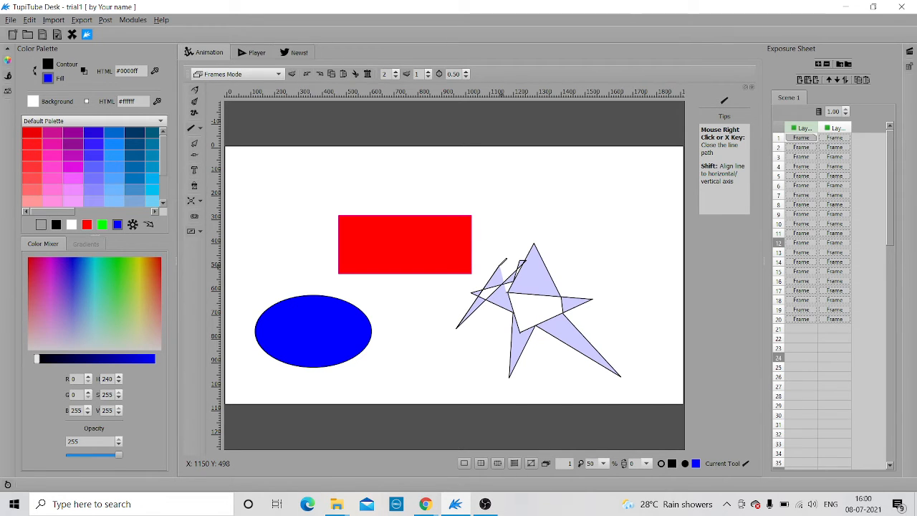
right_click(507, 259)
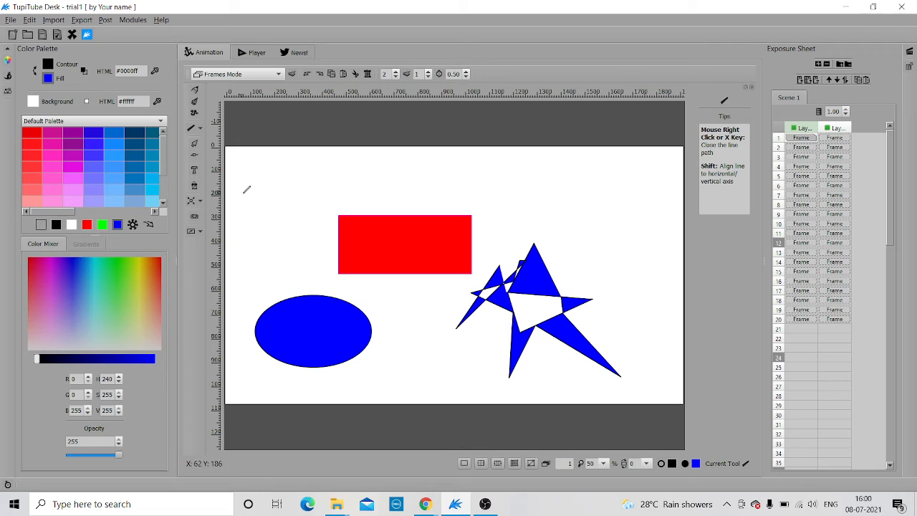
Create a scale tween named SCALE1, select the star as its object and open its properties
left_click(200, 202)
left_click(224, 230)
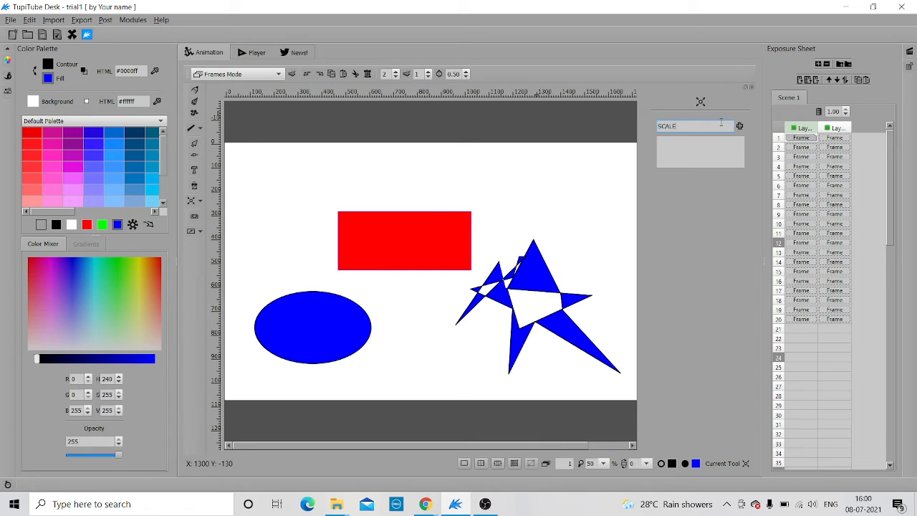
type("1")
left_click(739, 126)
left_click(536, 276)
left_click(721, 123)
type("SCALE")
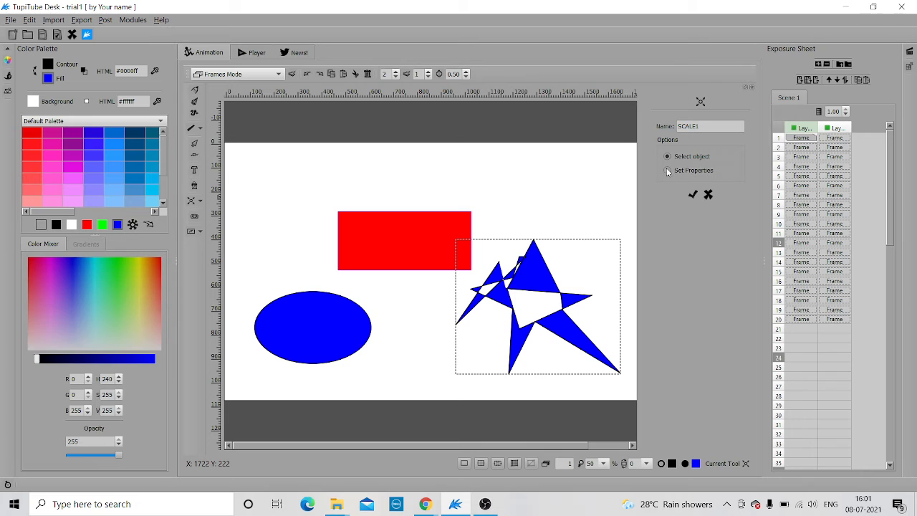
left_click(666, 171)
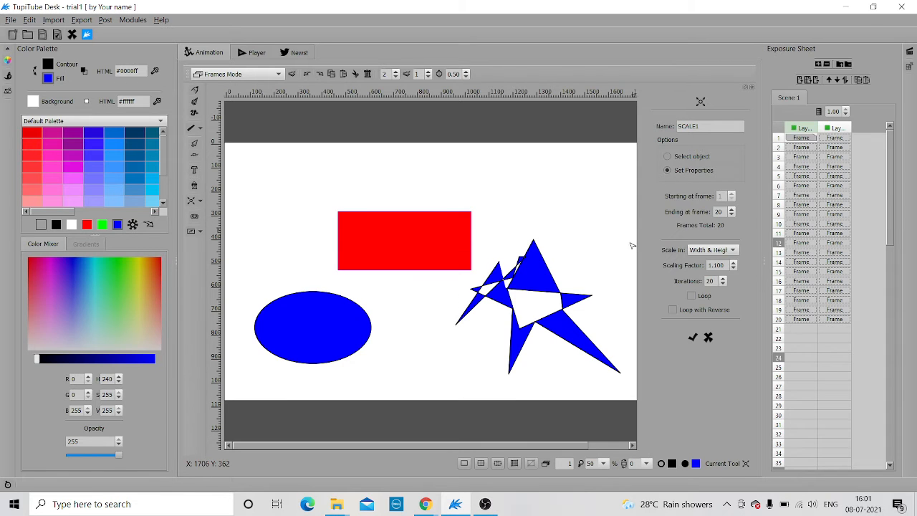
Keep the scaling in Width & Height, set the scaling factor to 1.140, enable Loop and apply the tween
left_click(731, 249)
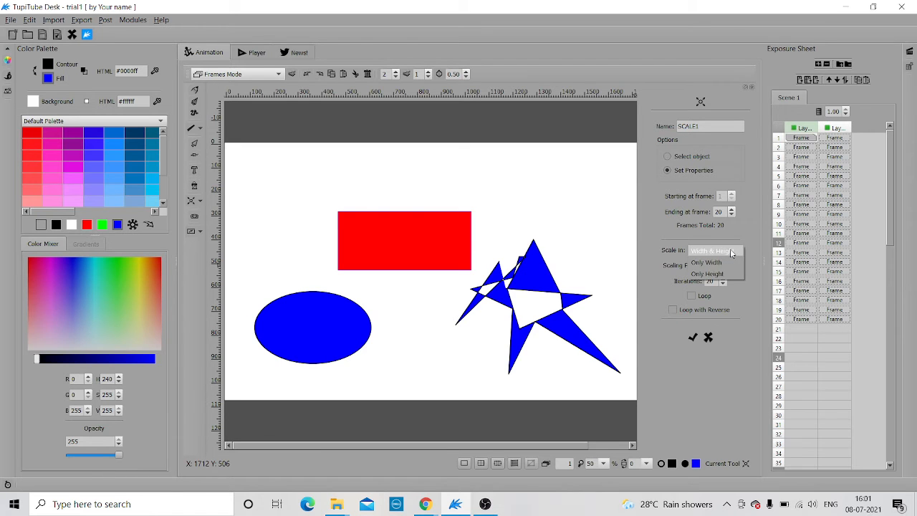
left_click(727, 250)
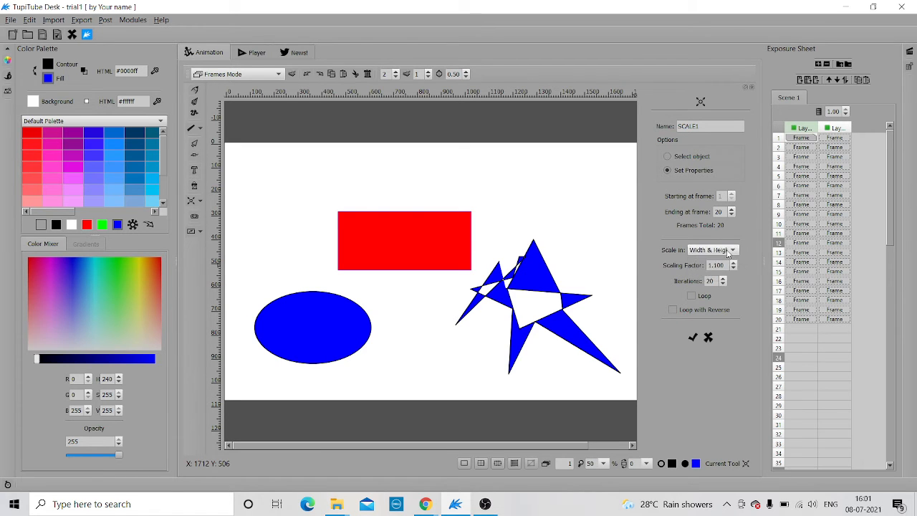
left_click(733, 263)
left_click(690, 296)
left_click(691, 337)
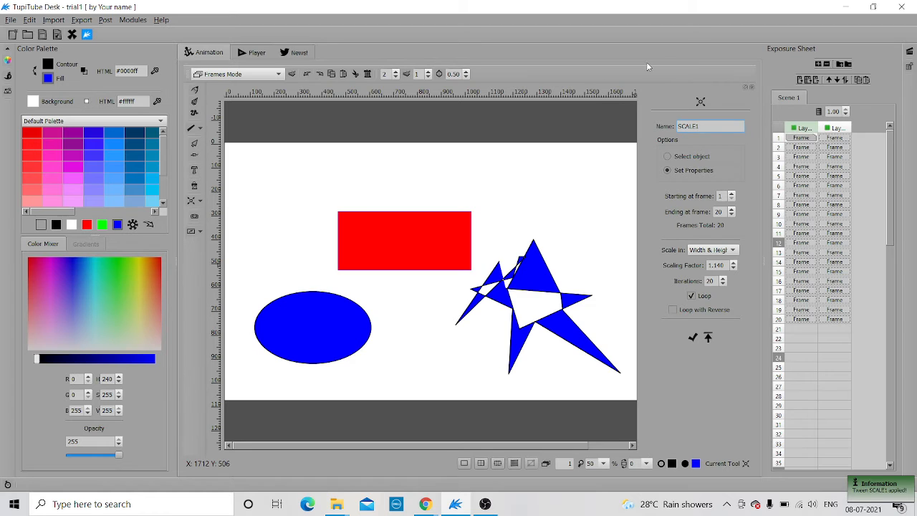
Play the scene preview twice to check the star's scaling and return to the animation workspace
left_click(244, 49)
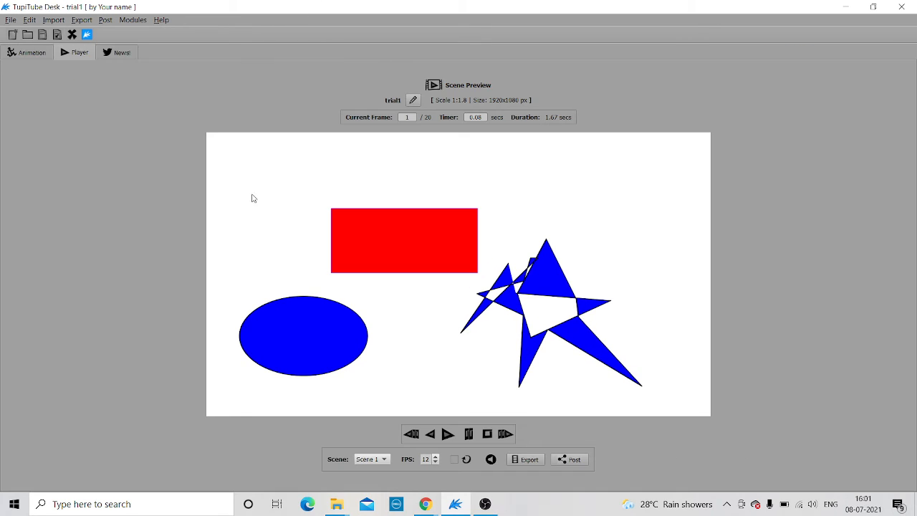
left_click(446, 434)
left_click(447, 432)
left_click(29, 53)
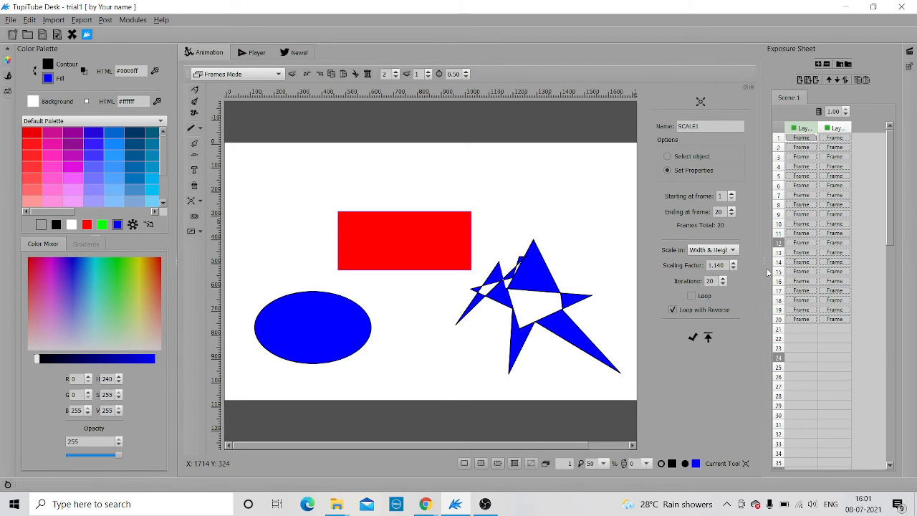
Set the SCALE1 tween to scale Only Width, apply it and play the scene preview to check it
left_click(730, 254)
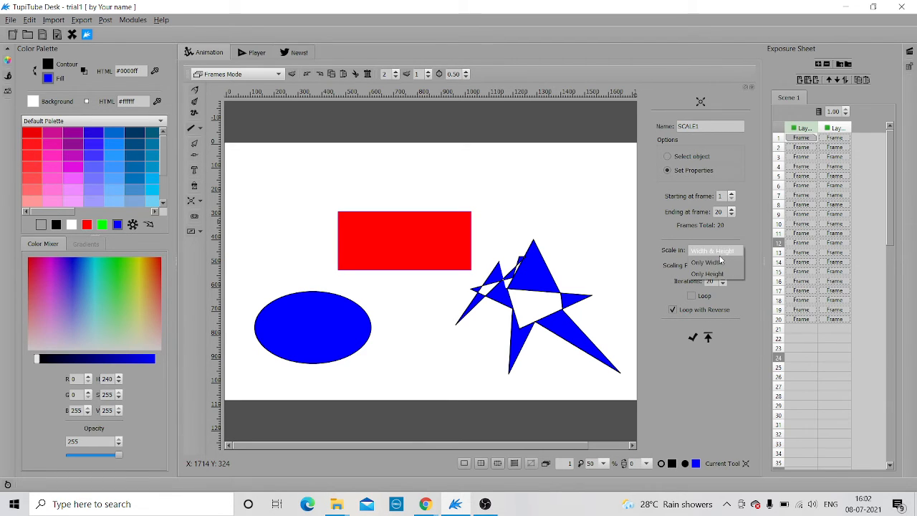
left_click(719, 263)
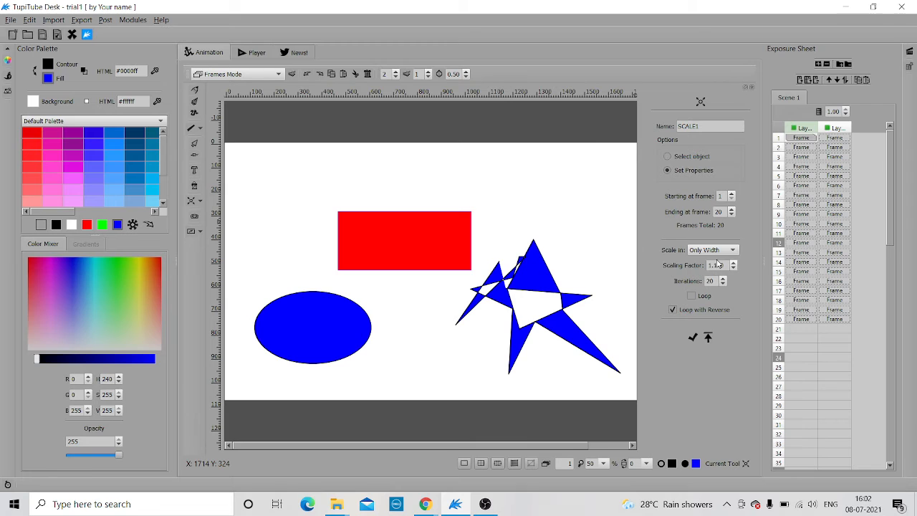
left_click(692, 337)
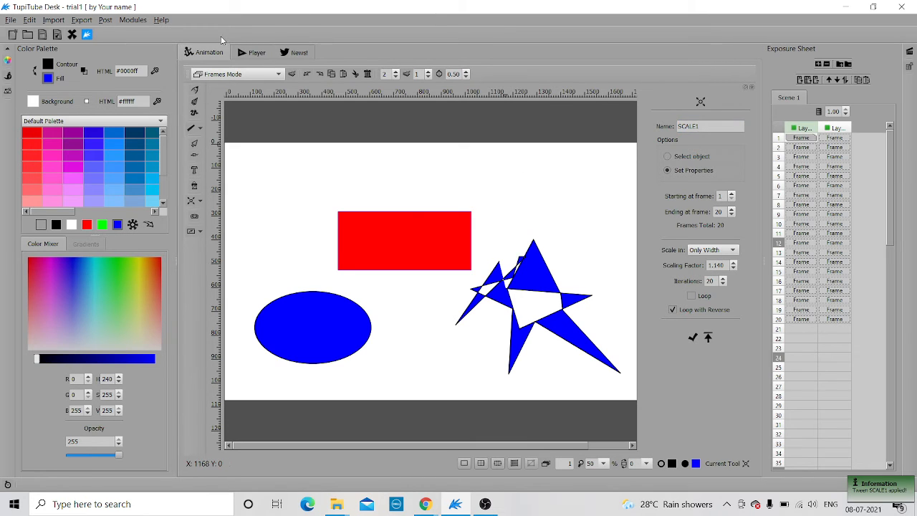
left_click(254, 52)
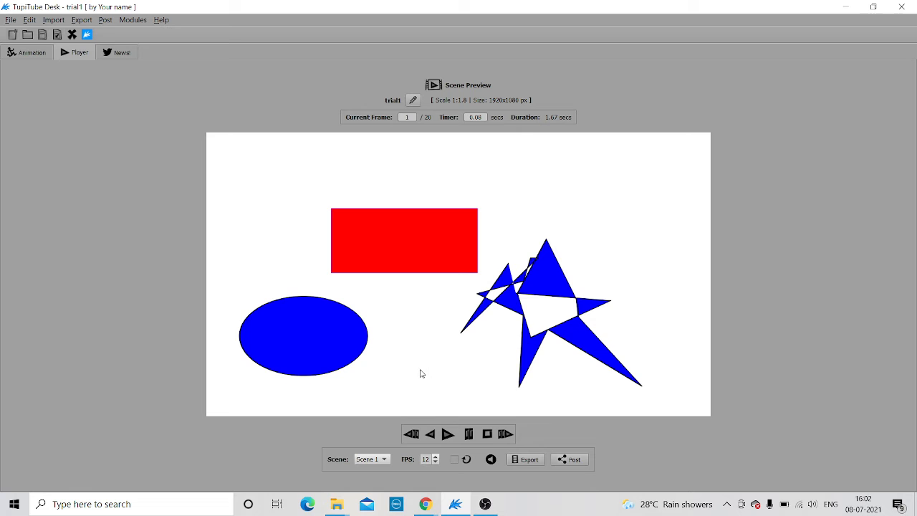
left_click(447, 432)
left_click(29, 52)
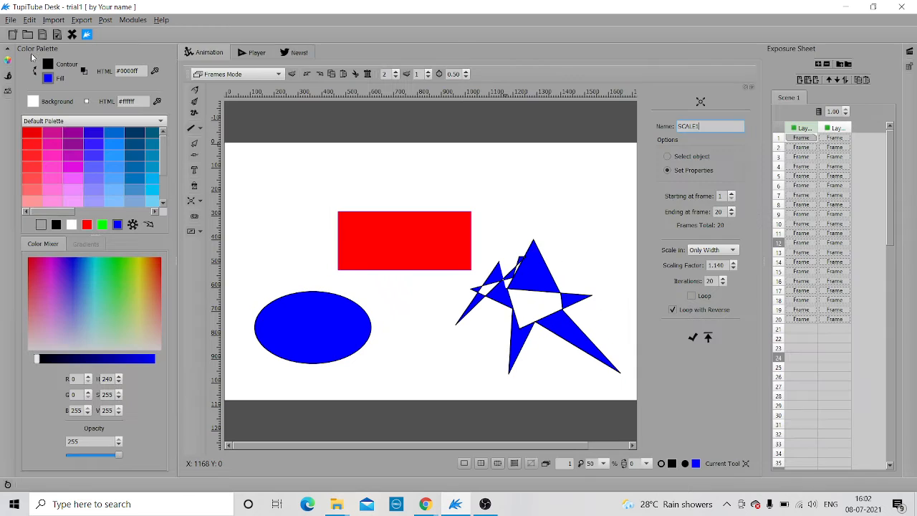
Set the SCALE1 tween to scale Only Height, apply it, check the scene preview and return to the animation workspace
left_click(731, 252)
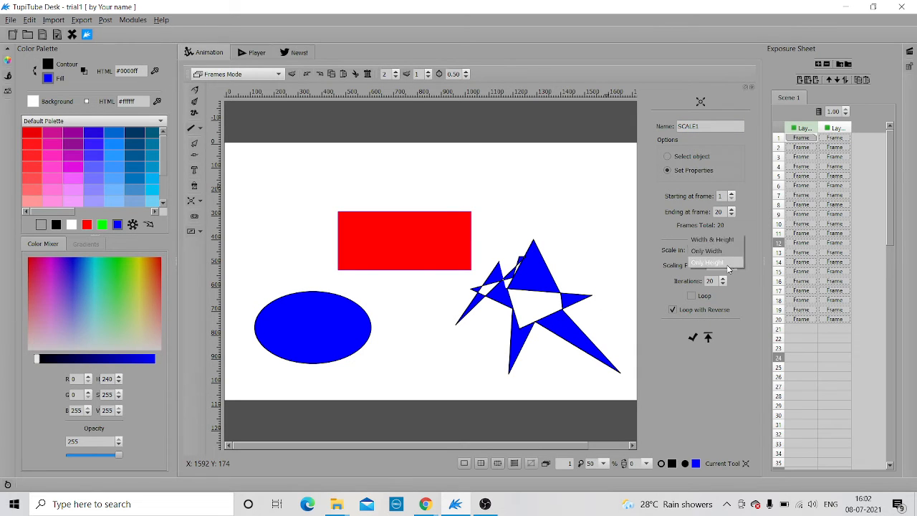
left_click(729, 263)
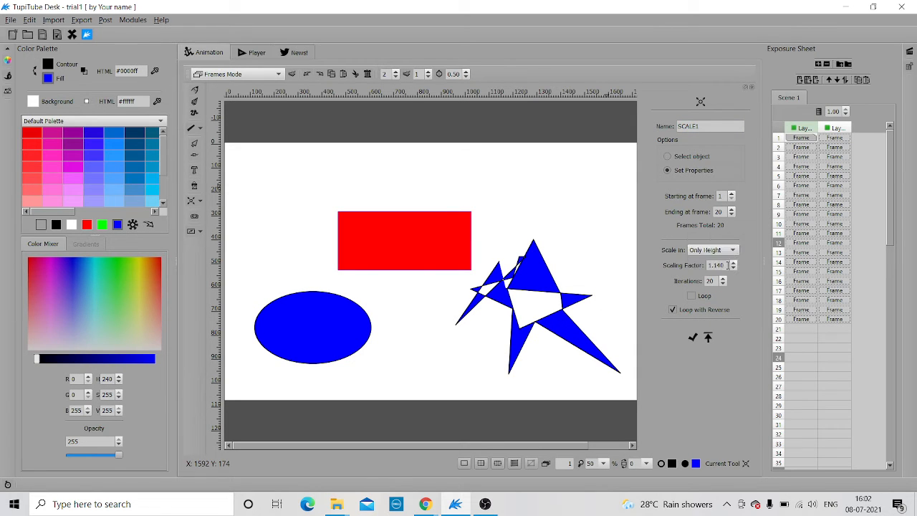
left_click(692, 338)
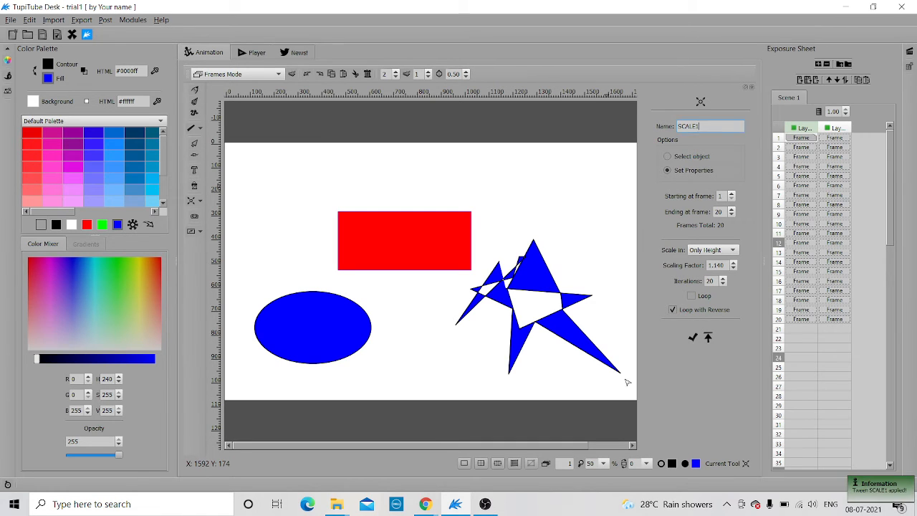
left_click(252, 53)
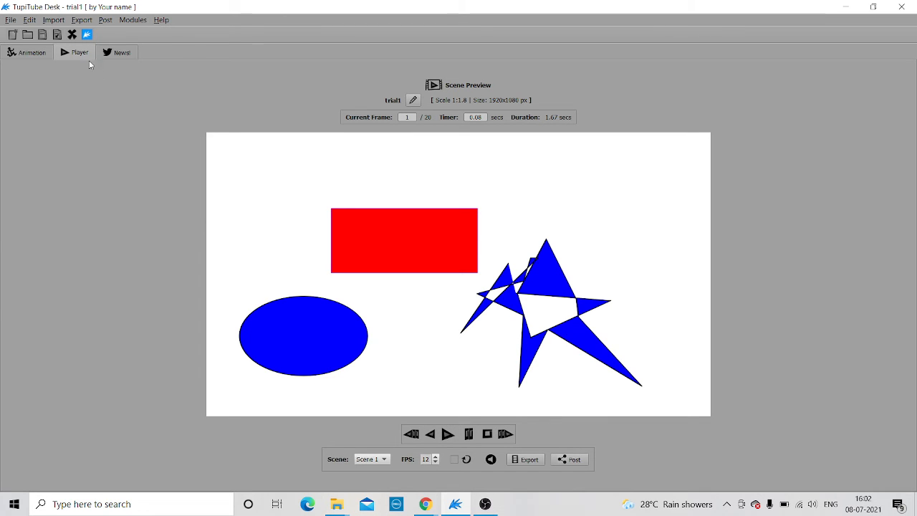
left_click(32, 52)
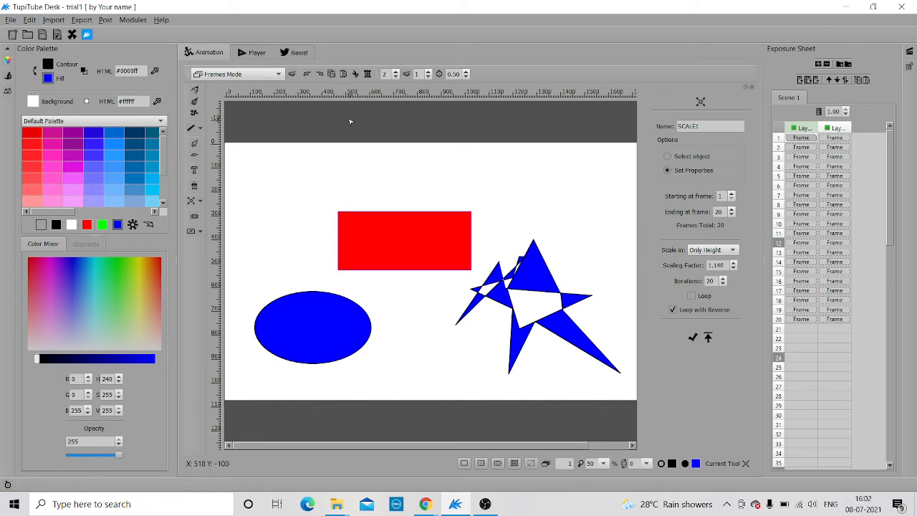
Create a shear tween named SHEAR1, select the star as its object and open its properties
left_click(201, 203)
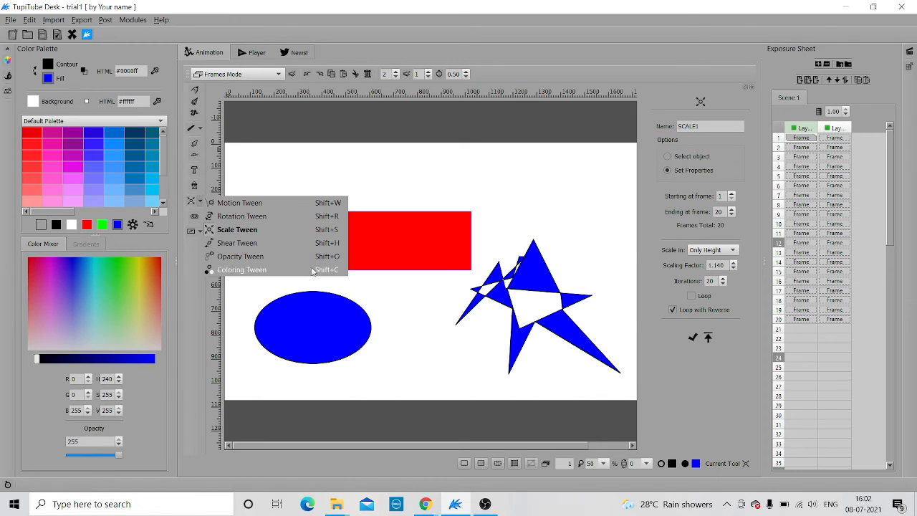
left_click(237, 243)
left_click(731, 126)
type("SHEAR")
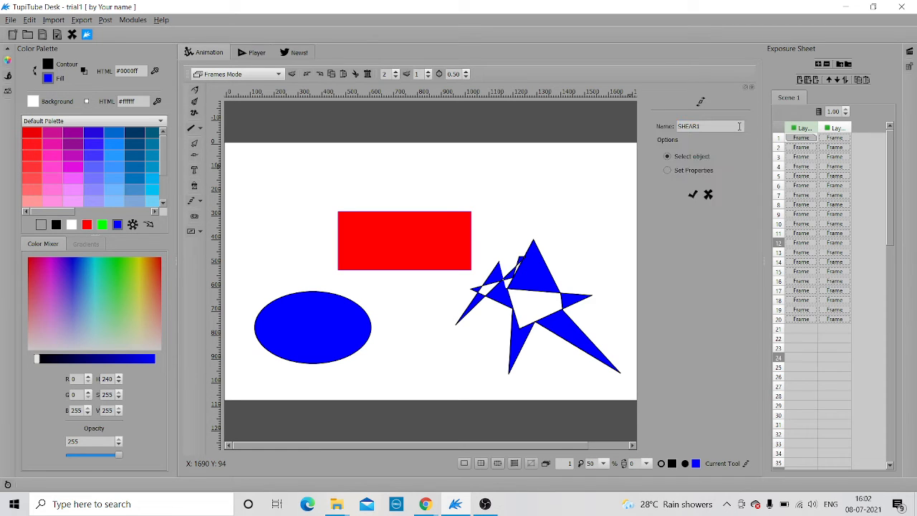
left_click(739, 126)
left_click(540, 305)
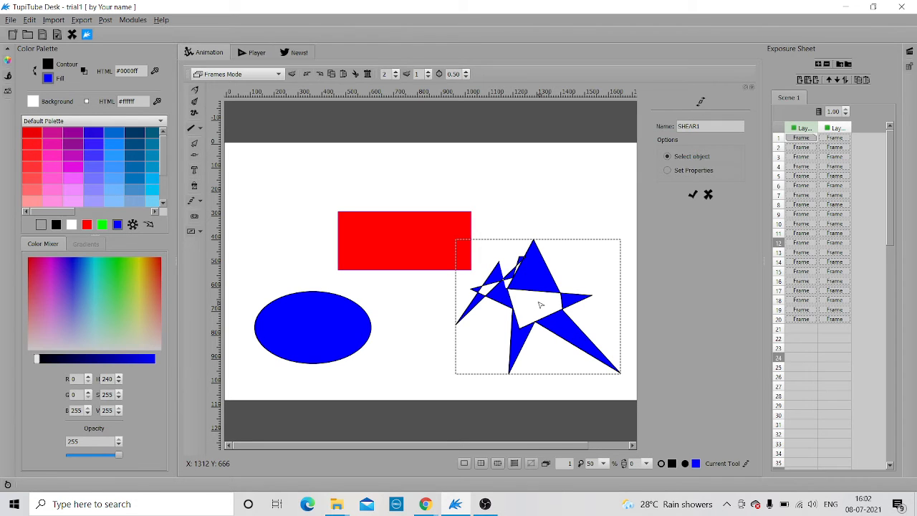
left_click(332, 328)
left_click(521, 321)
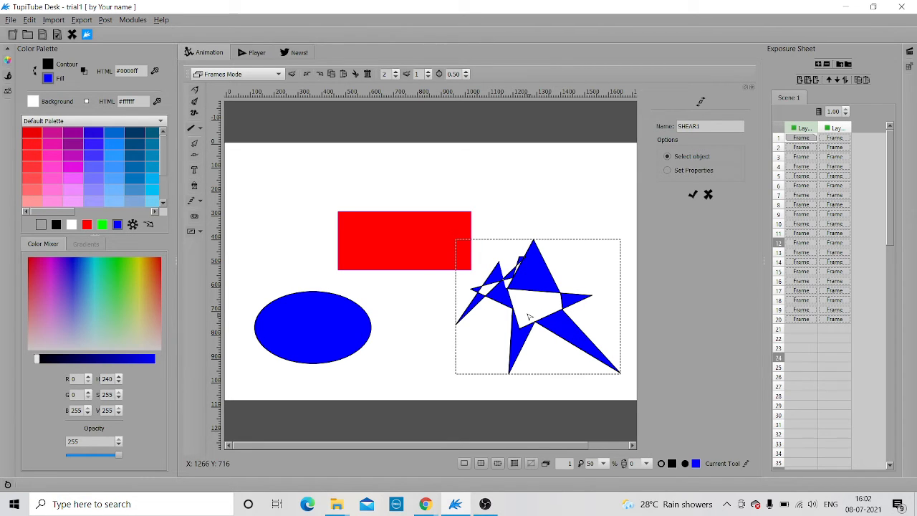
left_click(421, 273)
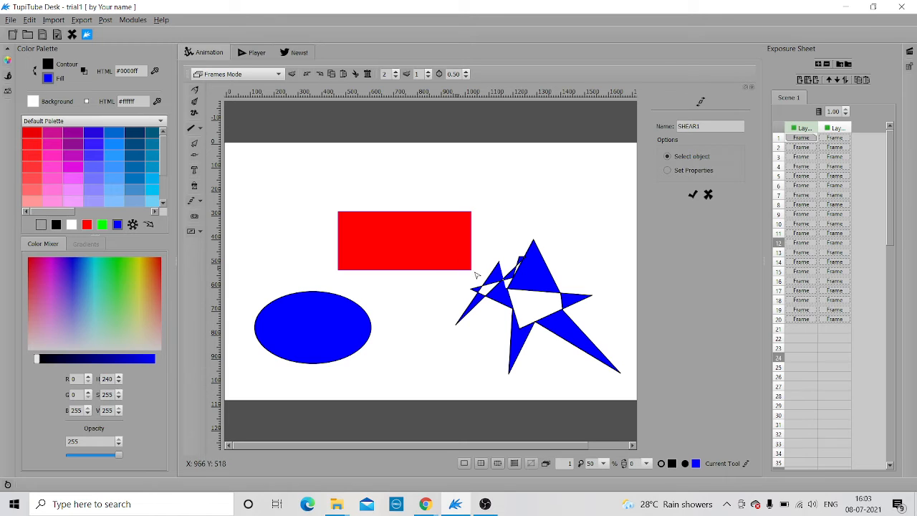
left_click(556, 308)
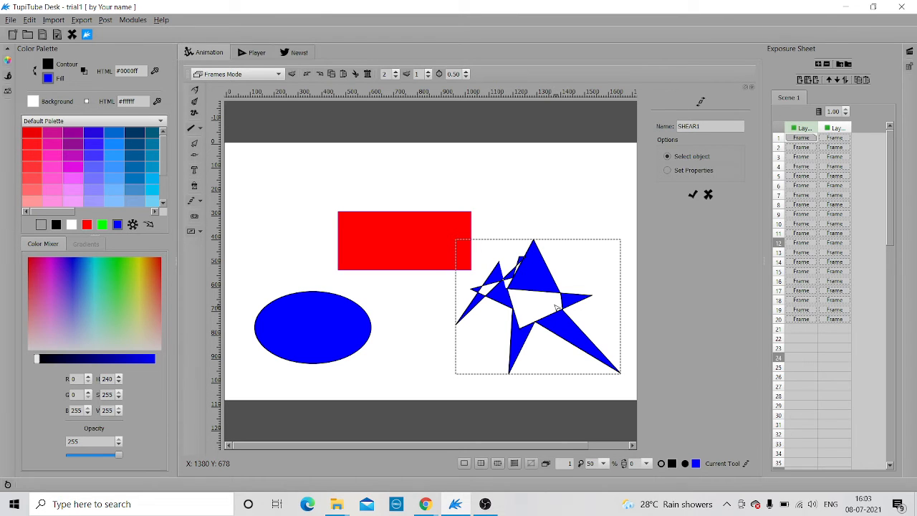
left_click(668, 170)
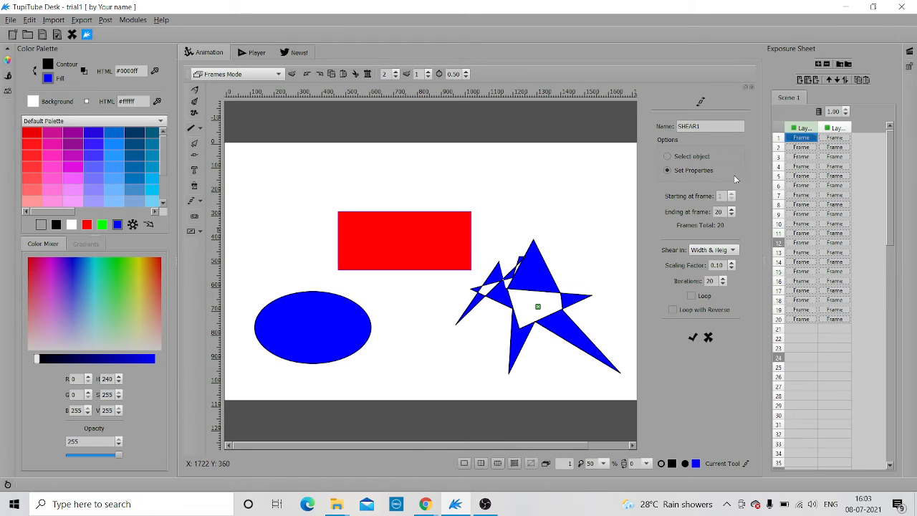
Keep the shear in Width & Height, set the scaling factor to 0.60, enable Loop and apply the SHEAR1 tween
left_click(731, 250)
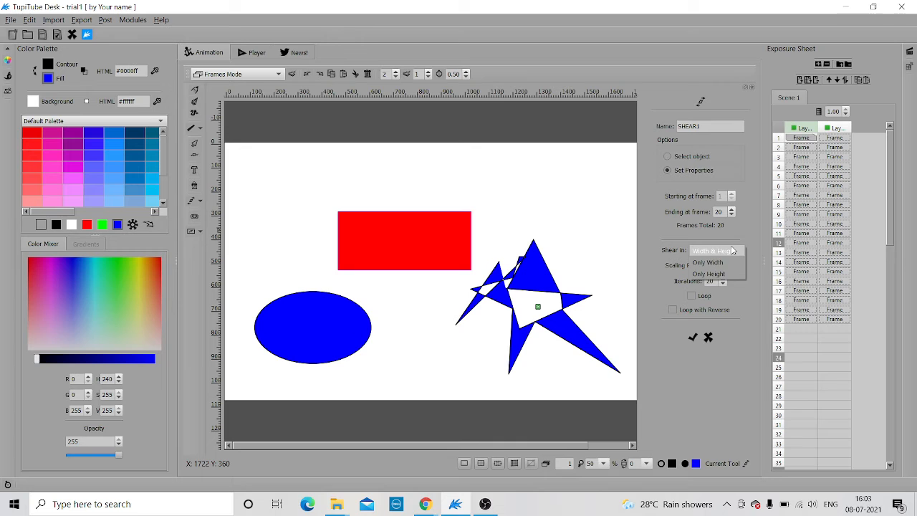
left_click(748, 288)
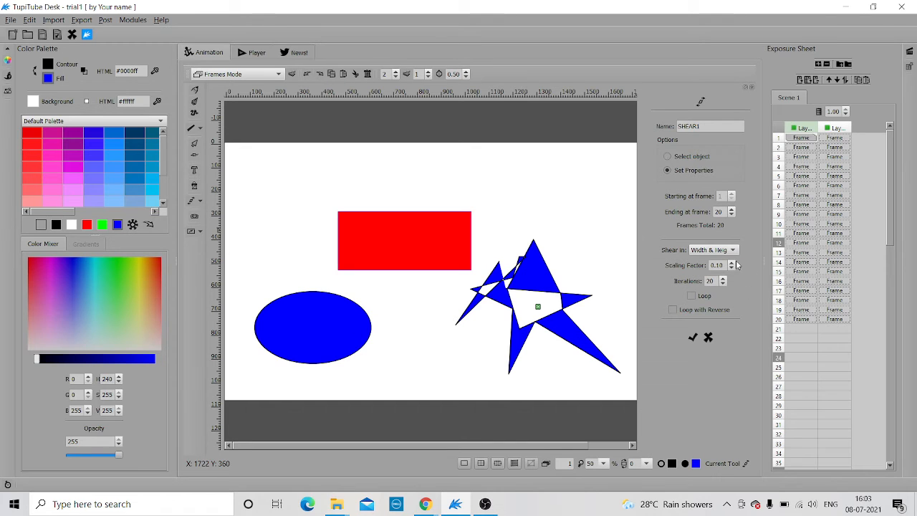
left_click(731, 262)
left_click(691, 298)
left_click(691, 337)
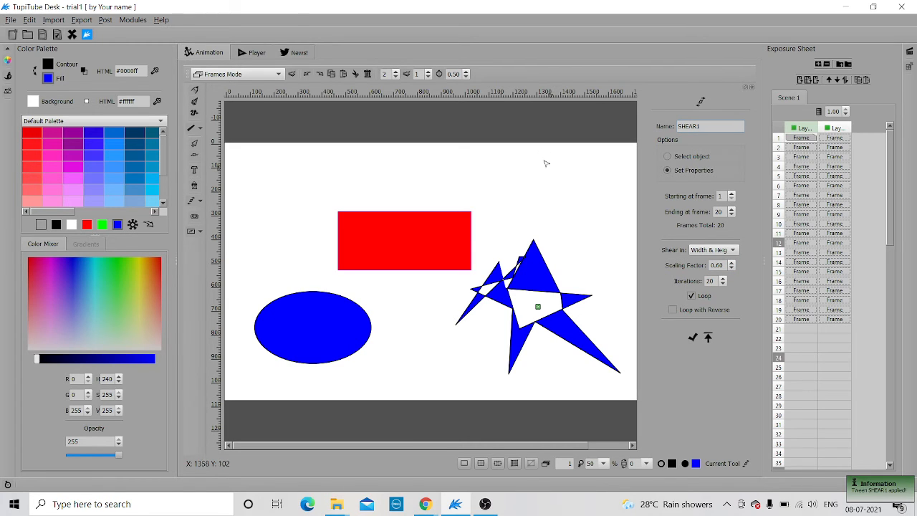
Play the scene preview twice to check the star's shearing and return to the animation workspace
left_click(245, 54)
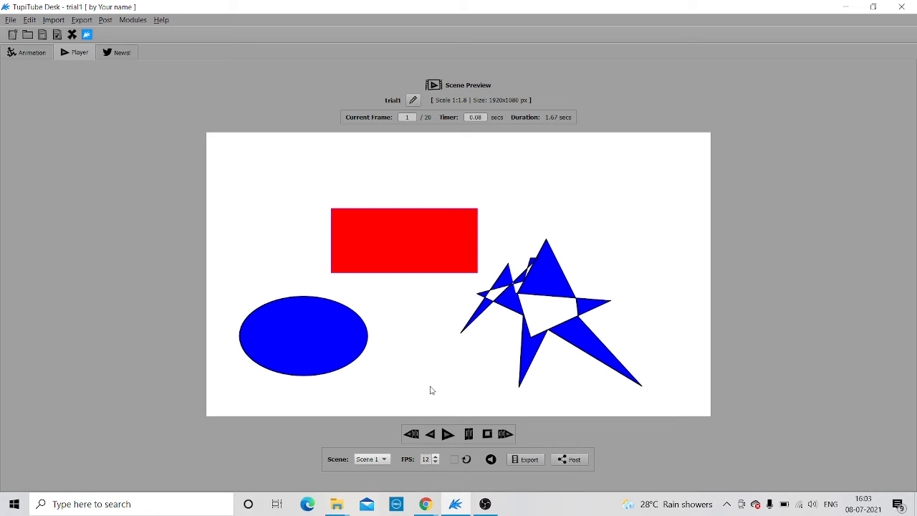
left_click(447, 434)
left_click(445, 433)
left_click(35, 51)
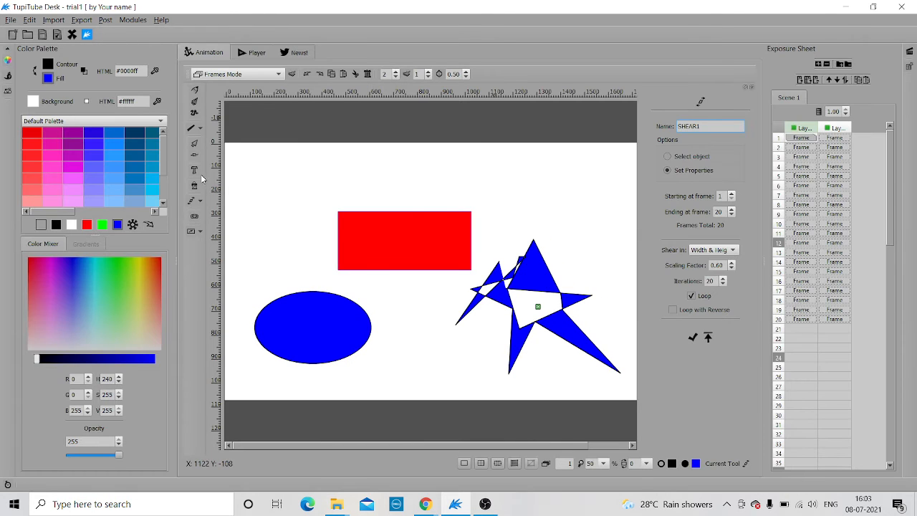
Draw an upright ellipse above the blue ellipse and fill it with pink #ff29bf
left_click(200, 127)
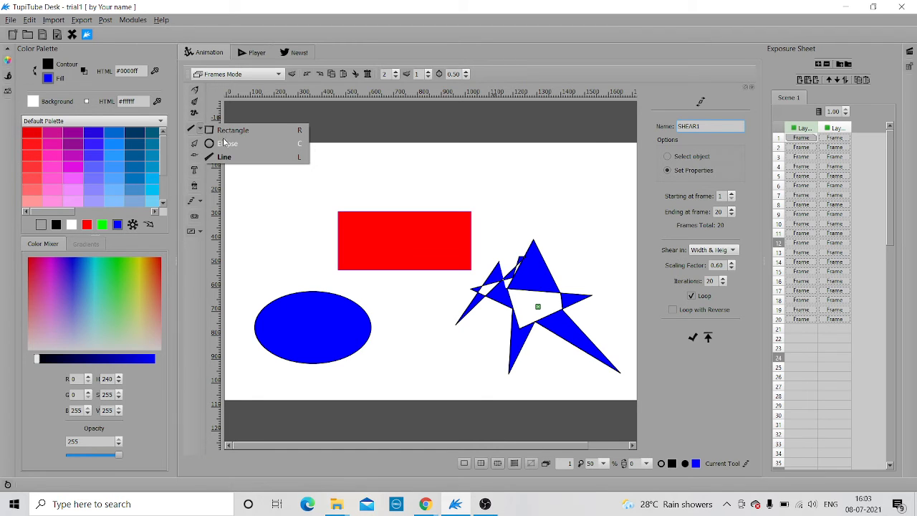
left_click(225, 144)
left_click_drag(259, 183, 320, 264)
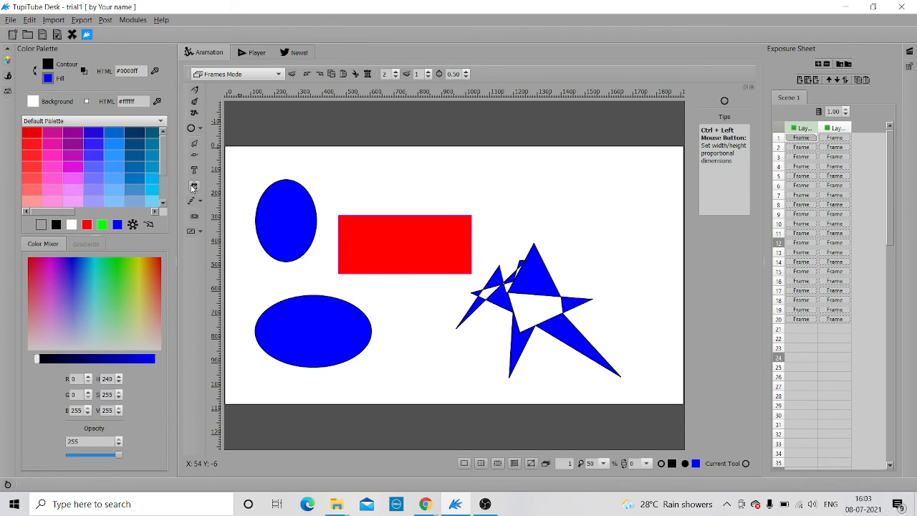
left_click(194, 186)
left_click(48, 154)
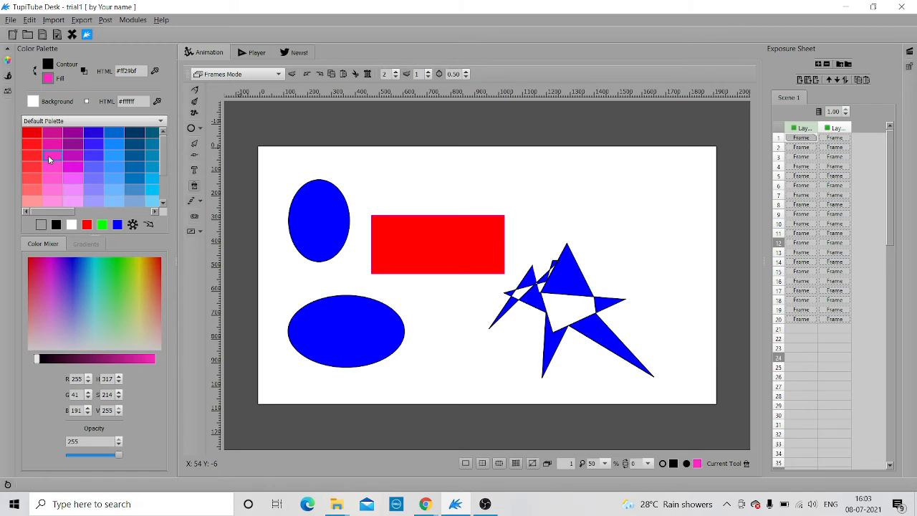
left_click(310, 222)
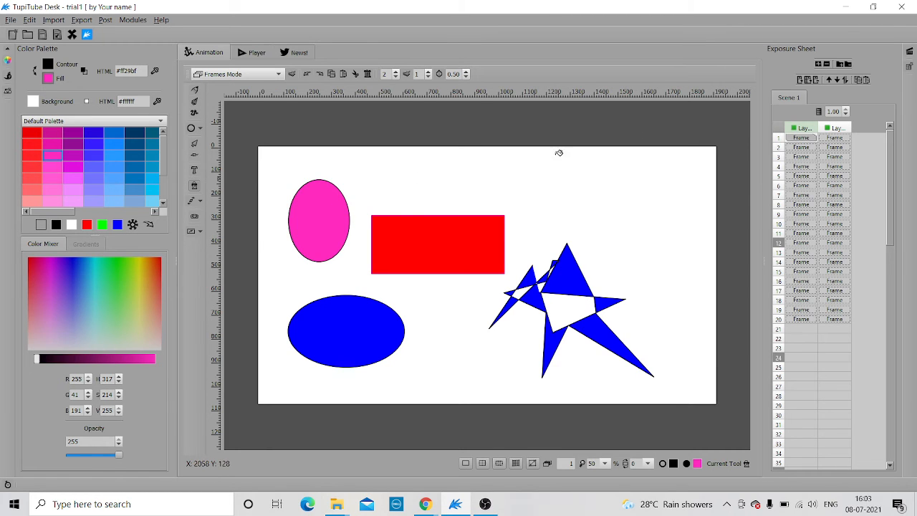
Create a shear tween named SHEAR2 on the pink ellipse and apply it in Width & Height with factor 0.60 and Loop
left_click(195, 201)
left_click(200, 203)
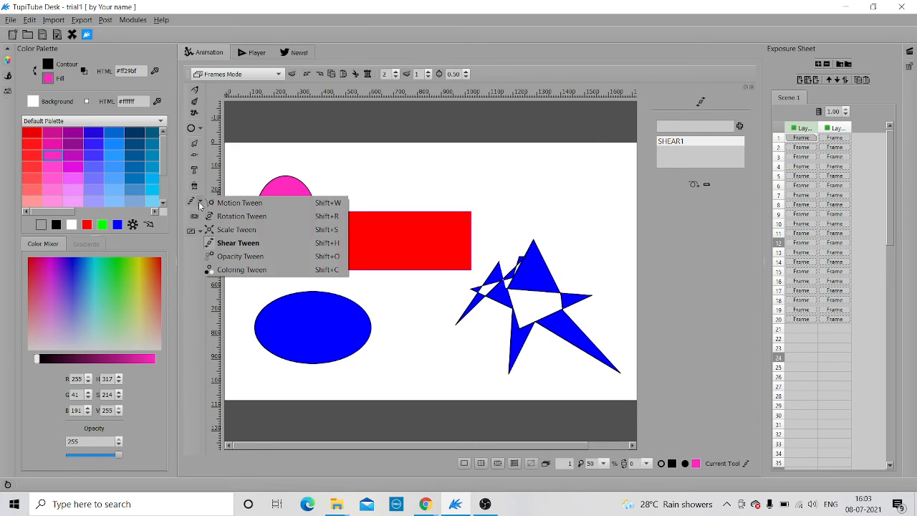
left_click(224, 243)
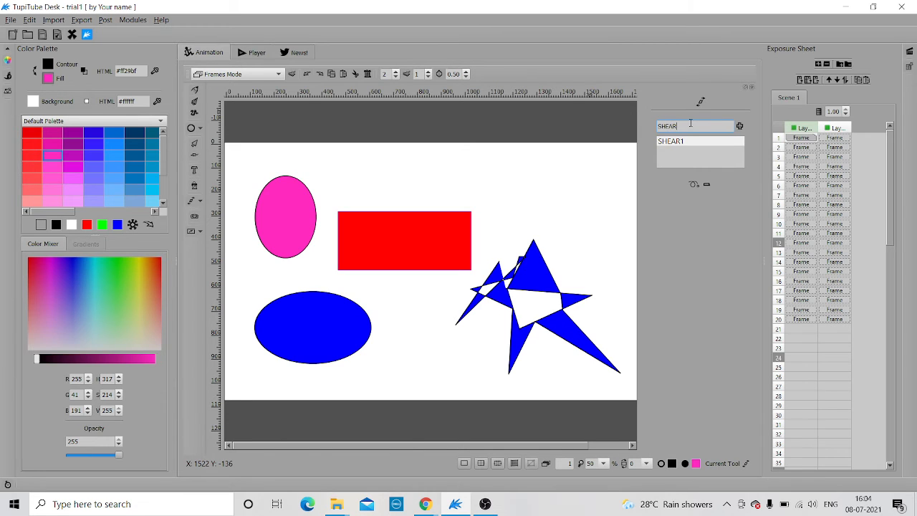
left_click(739, 127)
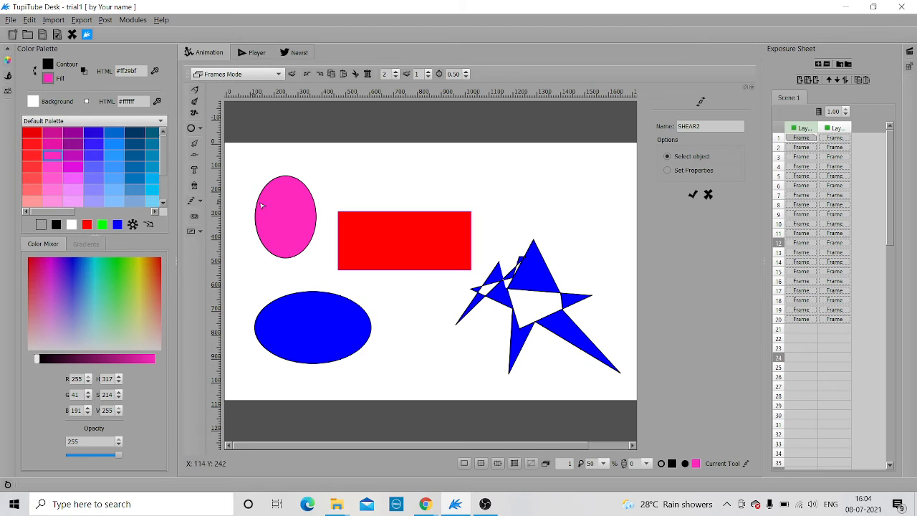
left_click(282, 213)
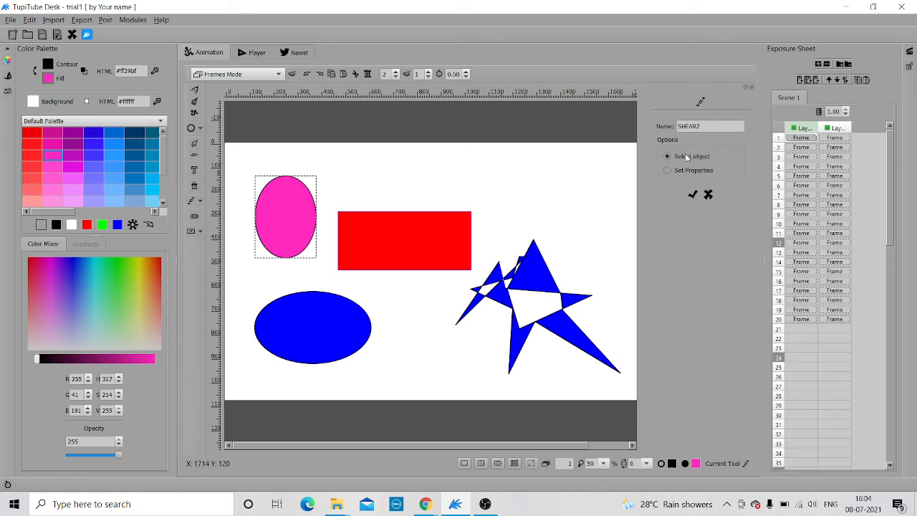
left_click(667, 171)
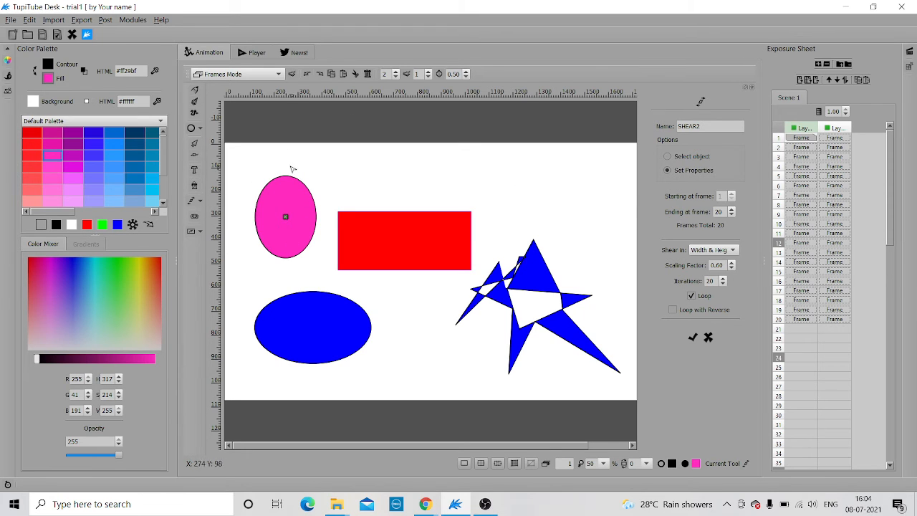
left_click(697, 340)
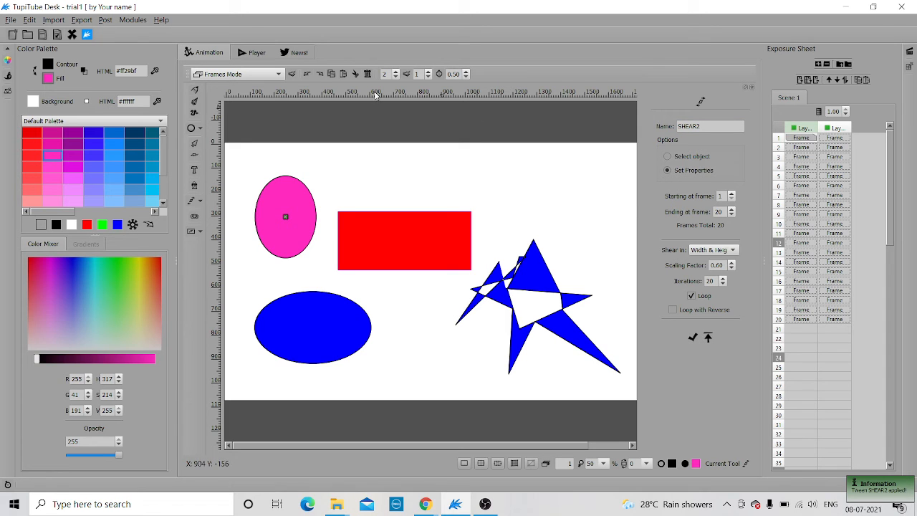
Play the scene preview twice to check the pink ellipse's shearing and return to the animation workspace
left_click(255, 54)
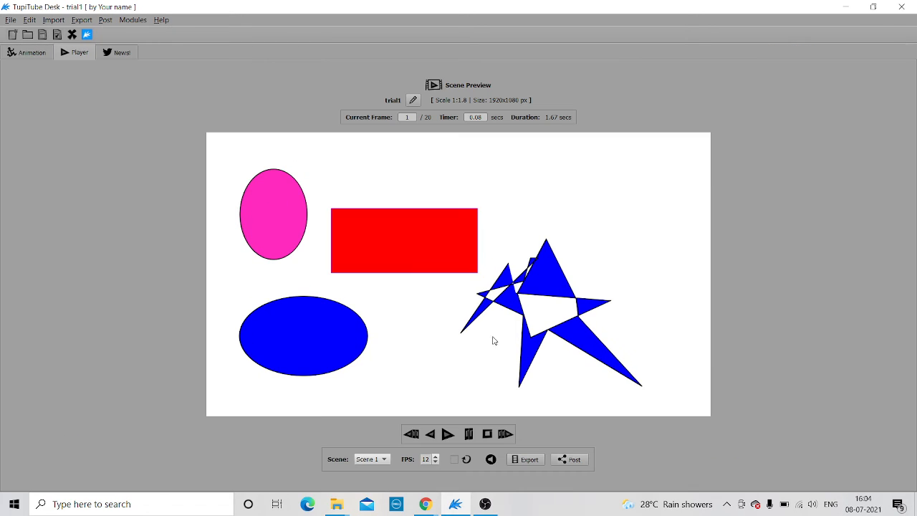
left_click(448, 434)
left_click(447, 434)
left_click(25, 56)
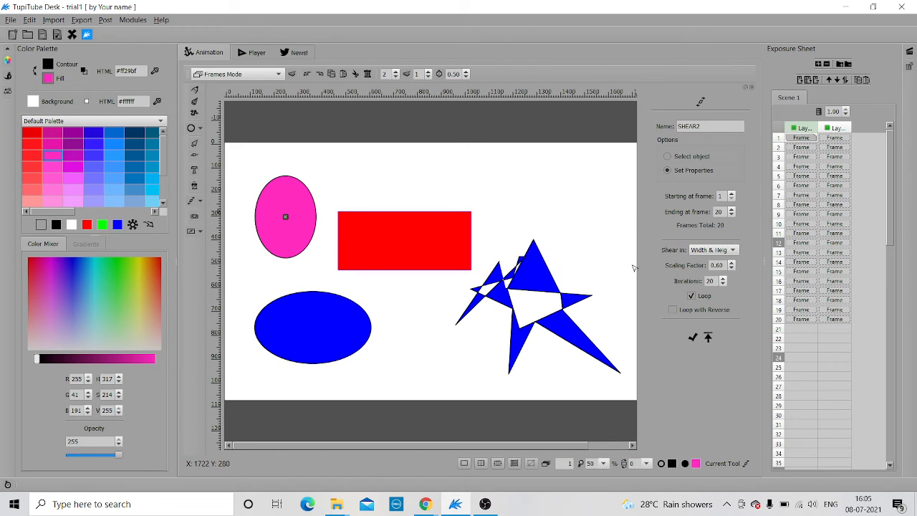
Create an opacity tween named OPAC1, select the pink and blue ellipses as its objects and open its properties
left_click(199, 201)
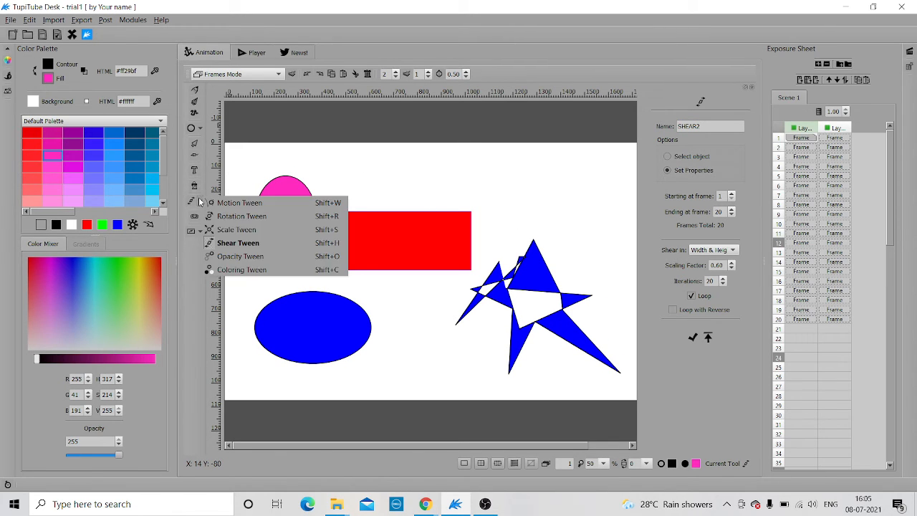
left_click(220, 256)
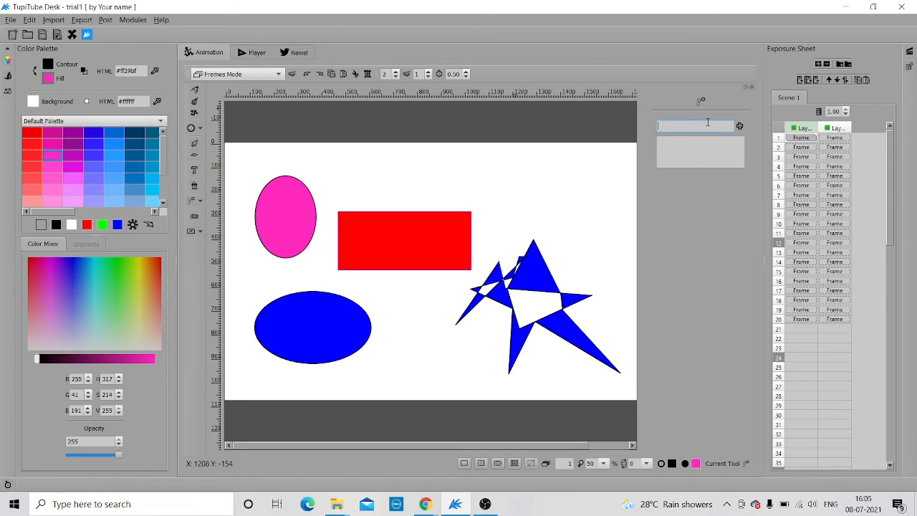
type("1")
left_click(739, 126)
left_click(707, 122)
type("OPAC")
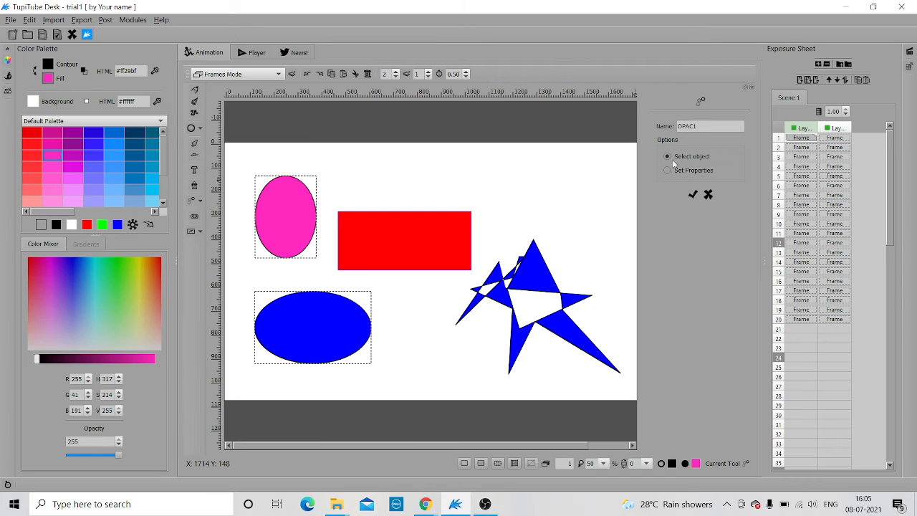
left_click(667, 171)
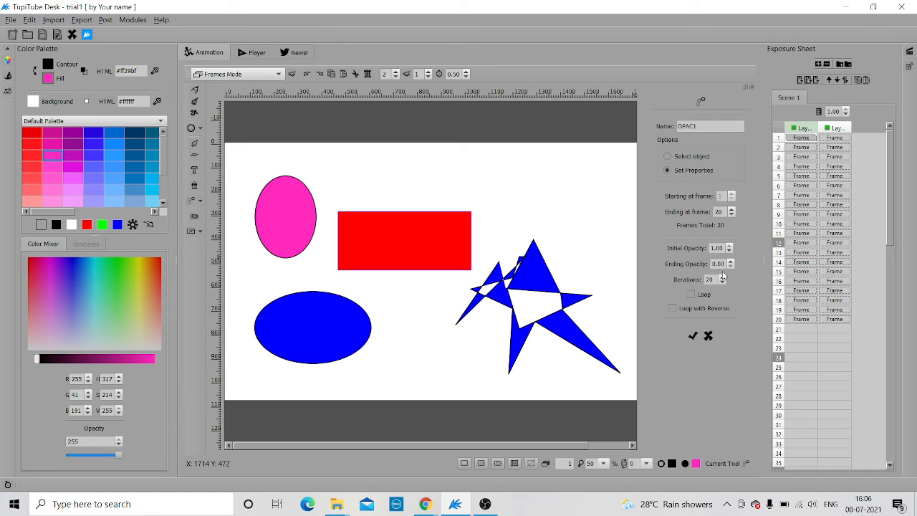
Enable Loop for the OPAC1 opacity tween, apply it, and play the scene preview to check the fading ellipses
left_click(691, 294)
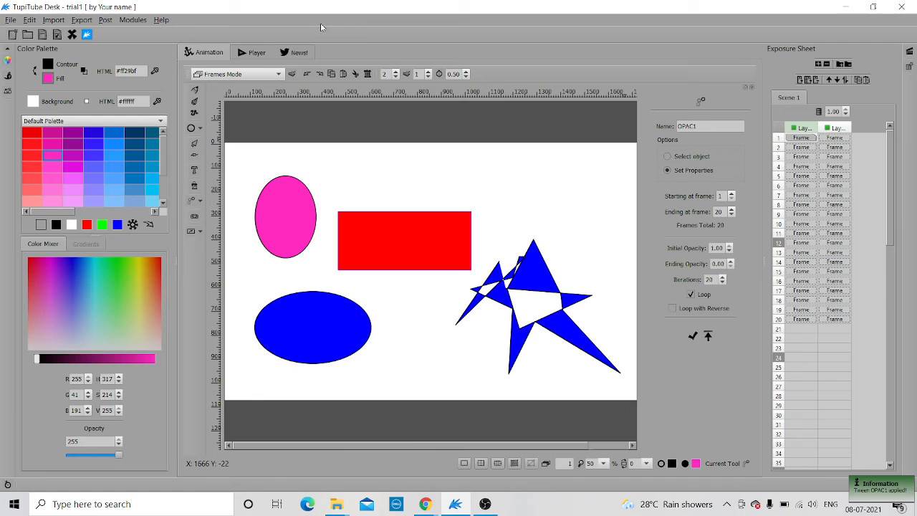
left_click(252, 53)
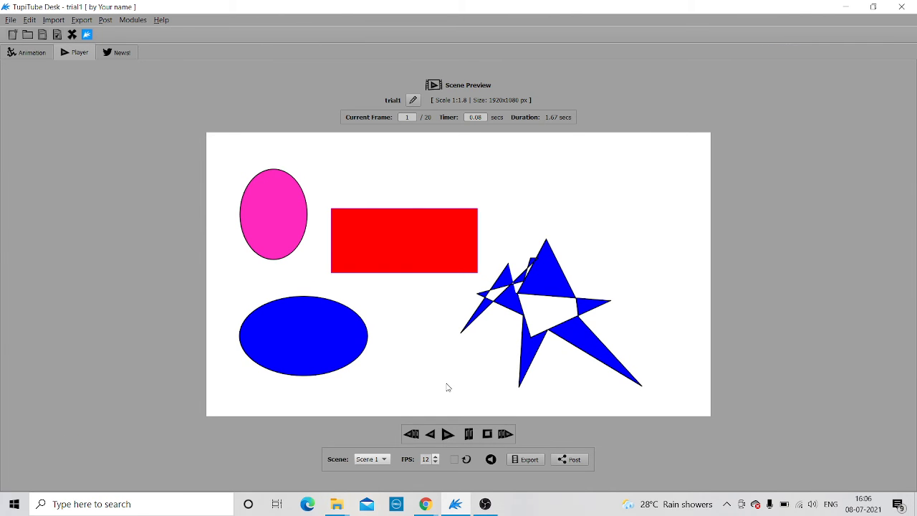
left_click(447, 434)
left_click(452, 437)
left_click(447, 434)
left_click(27, 52)
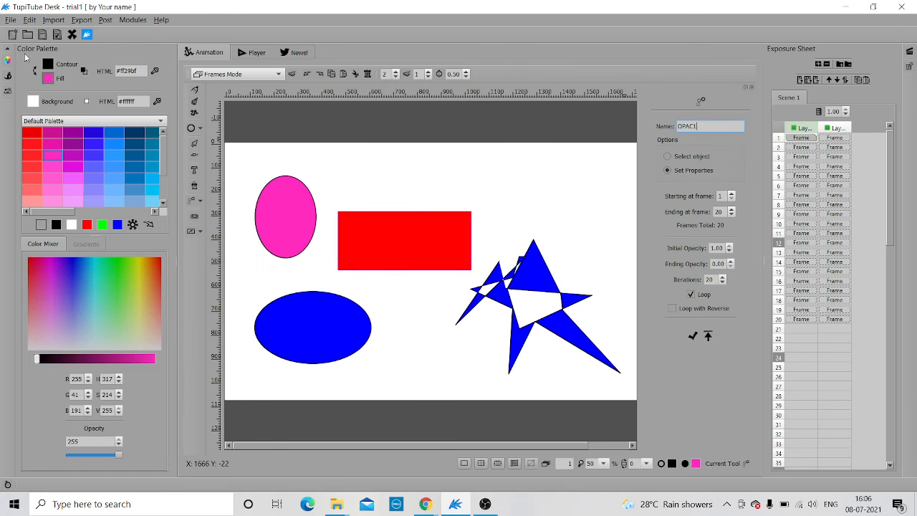
Create a coloring tween named COLOR2, select the blue ellipse as its object and open its properties
left_click(197, 200)
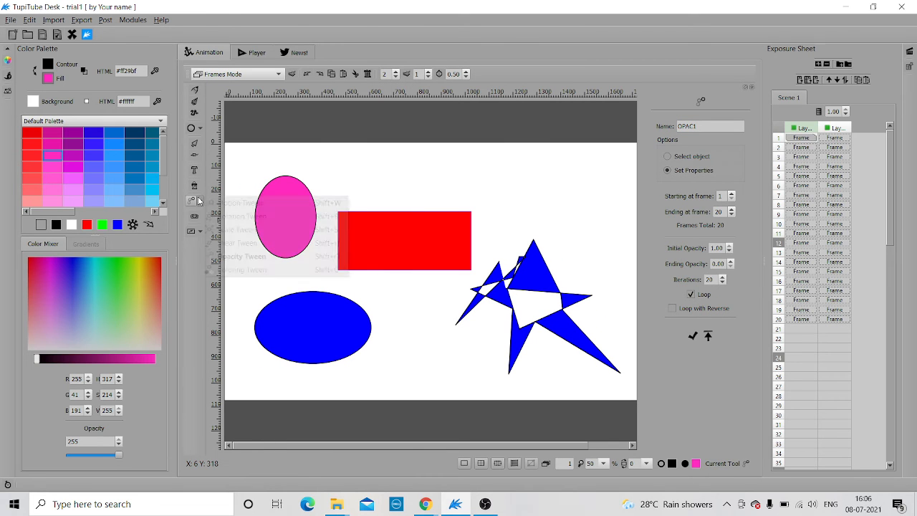
left_click(238, 276)
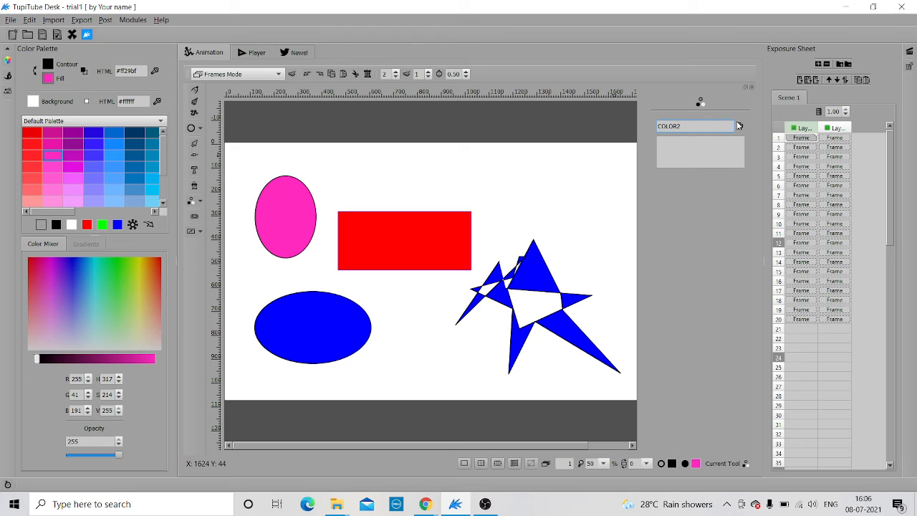
left_click(741, 125)
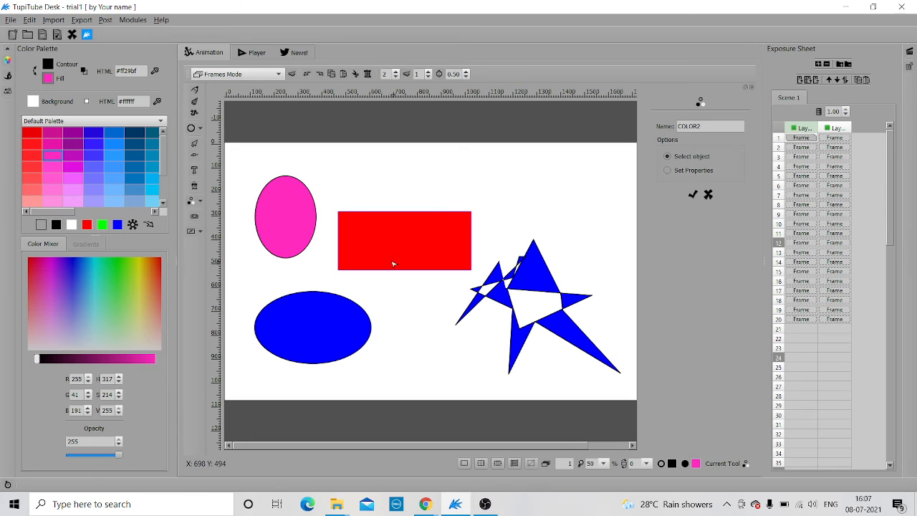
left_click(327, 310)
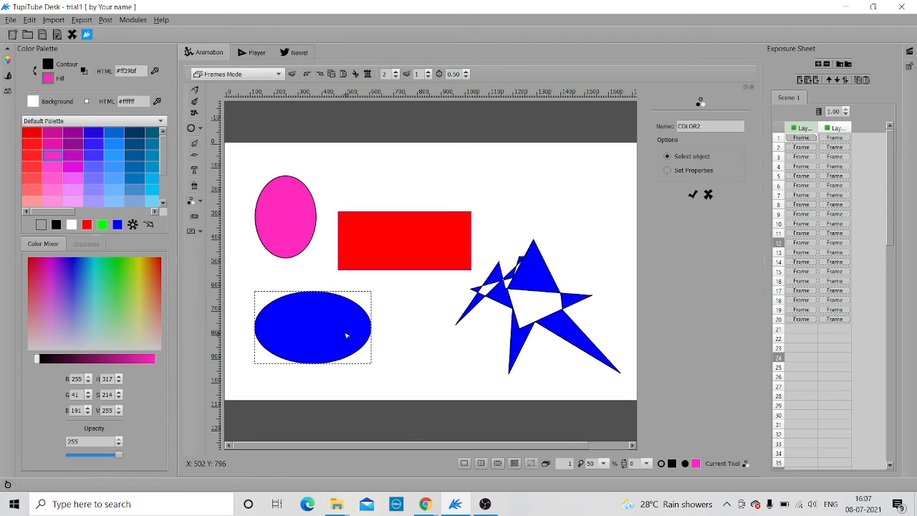
left_click(667, 171)
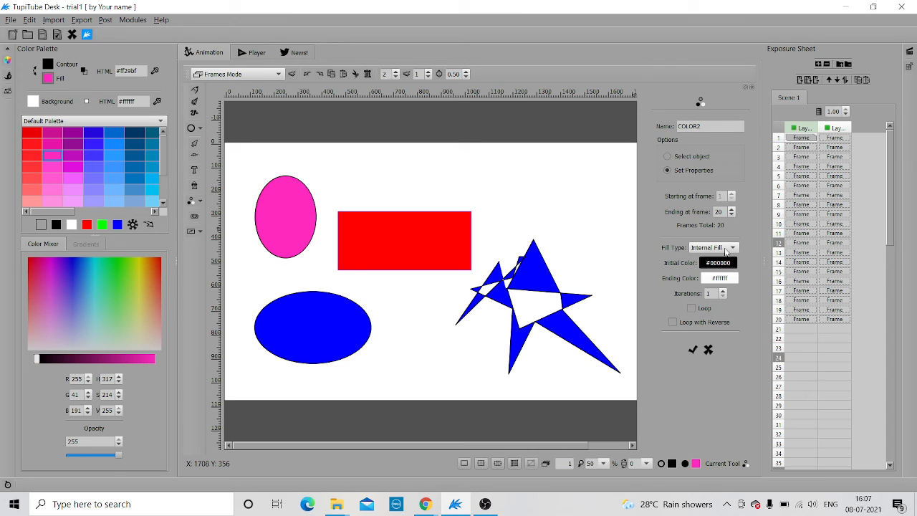
Set the COLOR2 tween's initial color to orange #ff5500 and its ending color to dark red #aa0000
left_click(725, 264)
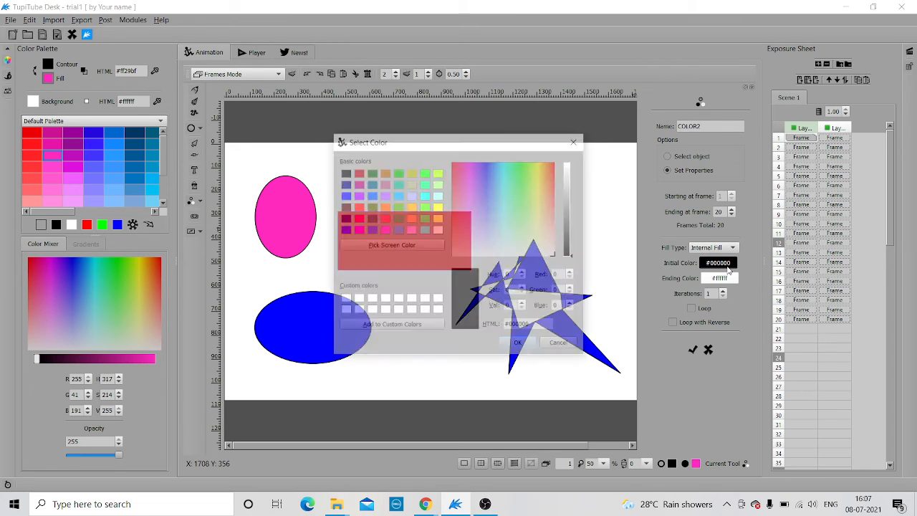
left_click(382, 207)
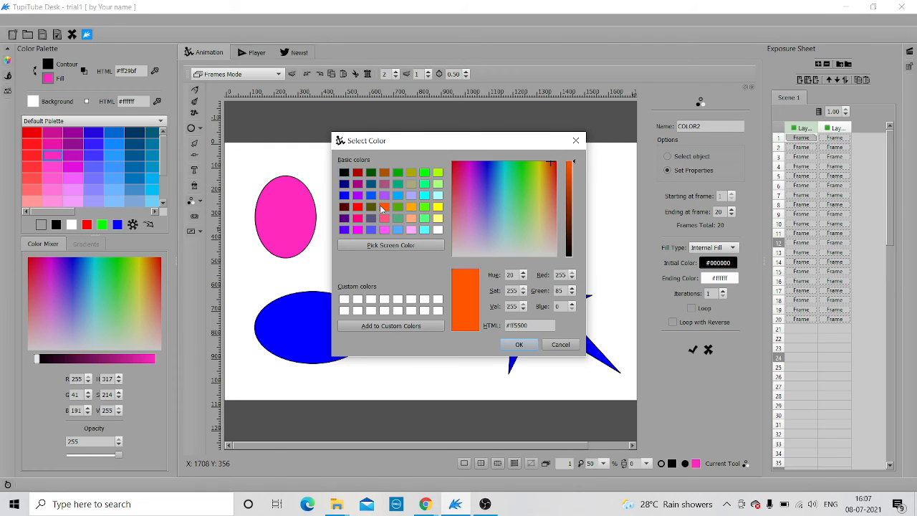
left_click(519, 344)
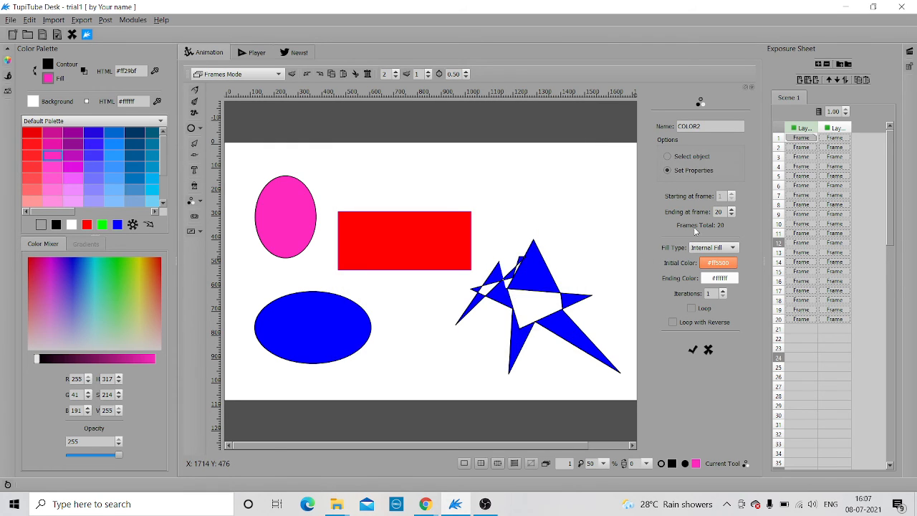
left_click(719, 277)
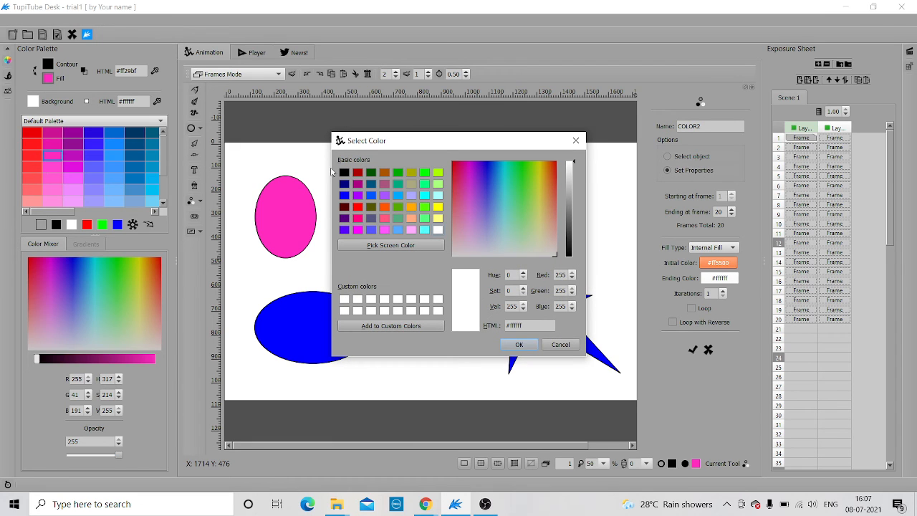
left_click(358, 173)
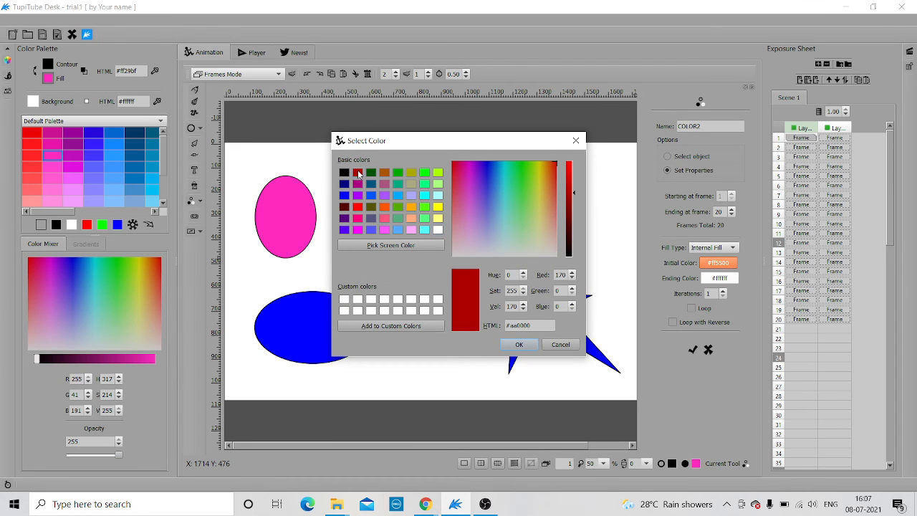
left_click(519, 345)
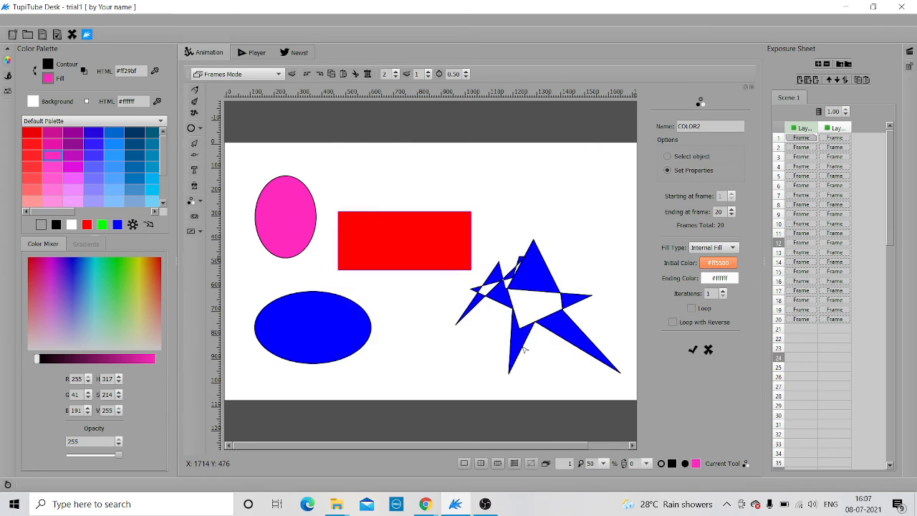
Set the COLOR2 tween to 7 iterations with Loop enabled and apply it with Internal Fill
left_click(723, 293)
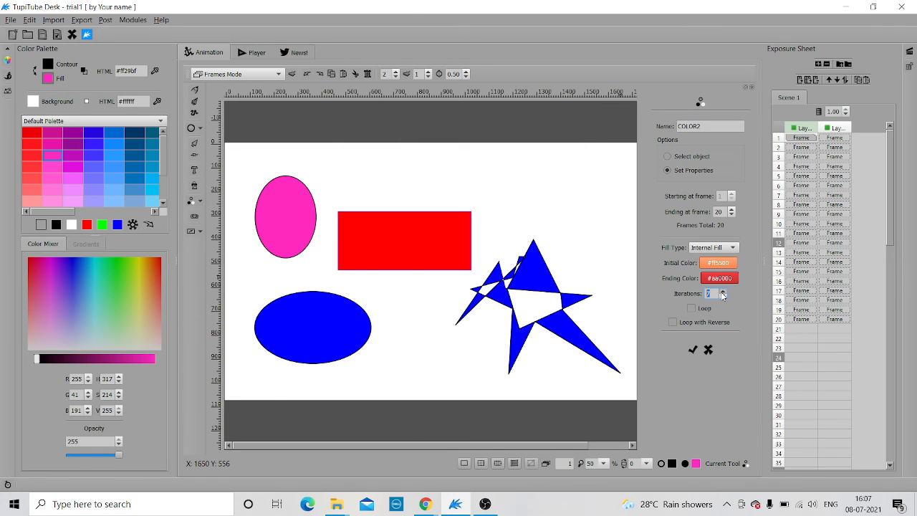
left_click(692, 309)
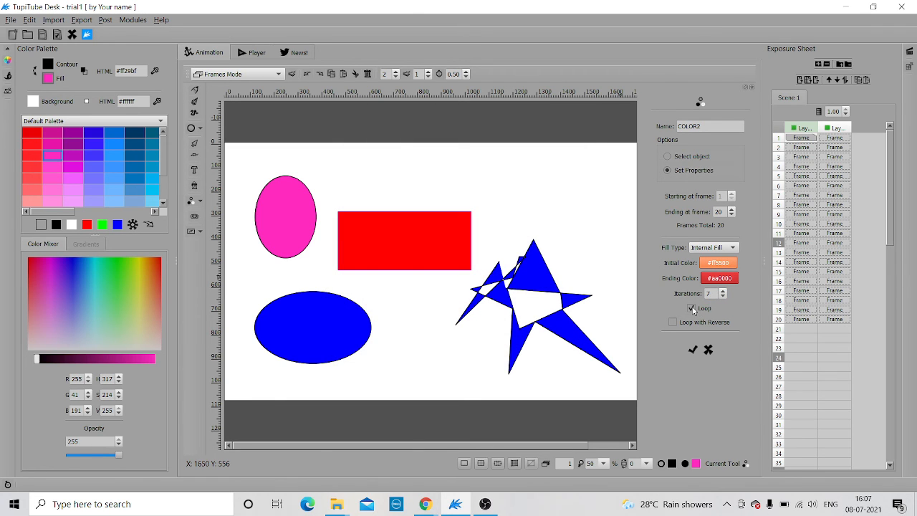
left_click(693, 349)
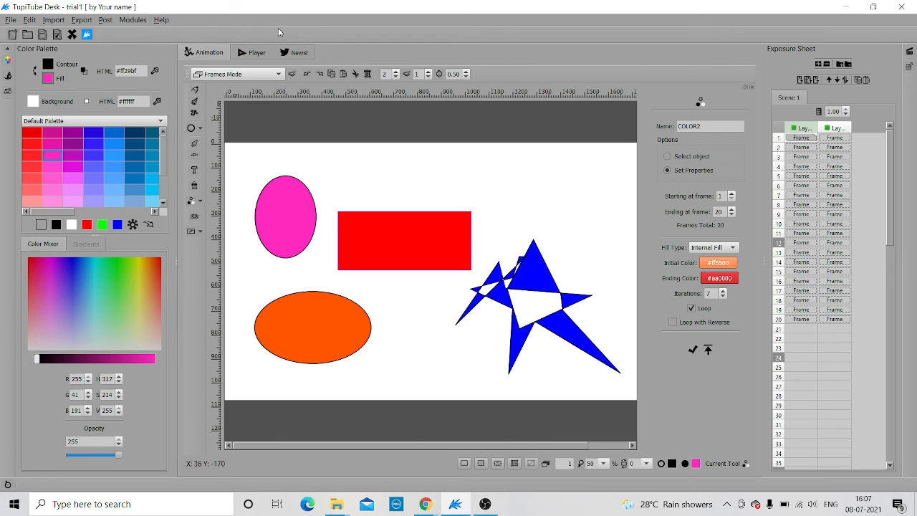
Play the scene preview to check the lower ellipse's color change and return to the animation workspace
left_click(252, 52)
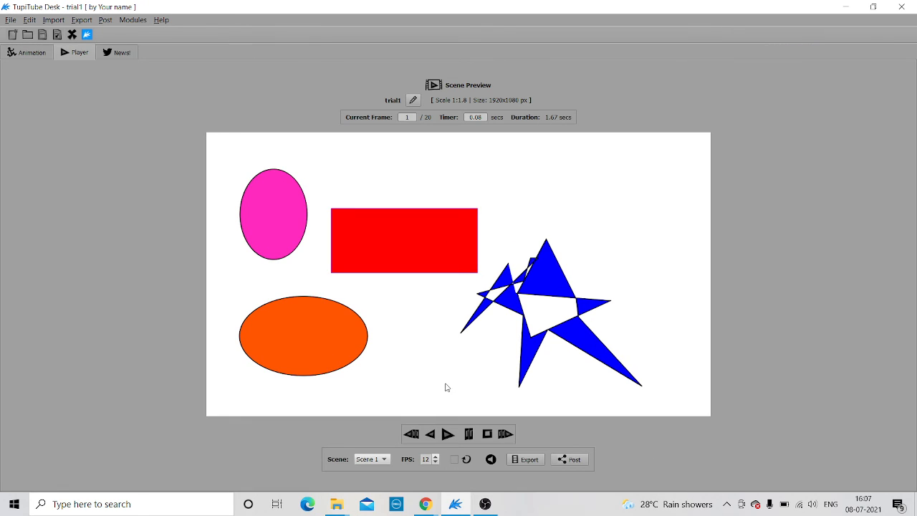
left_click(447, 433)
left_click(32, 51)
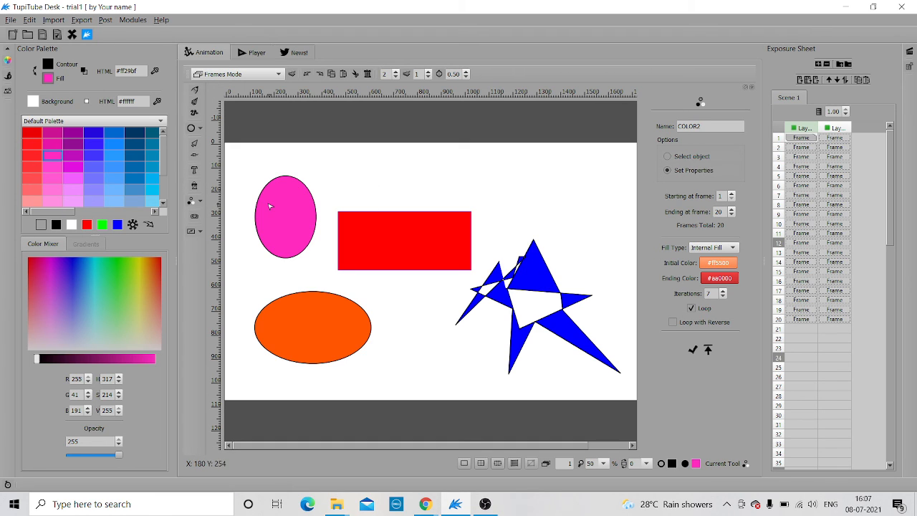
Try to select the pink ellipse and the red rectangle with the Object Selection tool
left_click(198, 130)
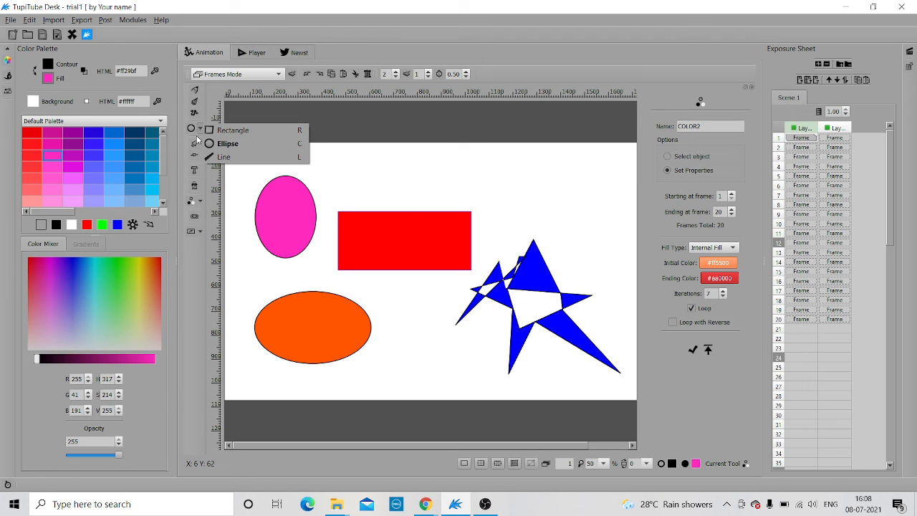
left_click(198, 140)
left_click(195, 143)
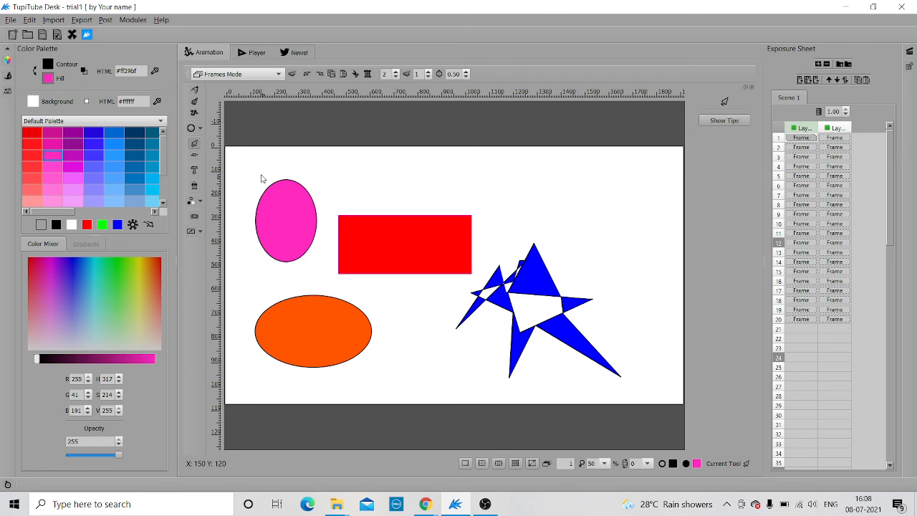
left_click_drag(260, 175, 322, 273)
left_click_drag(244, 178, 331, 276)
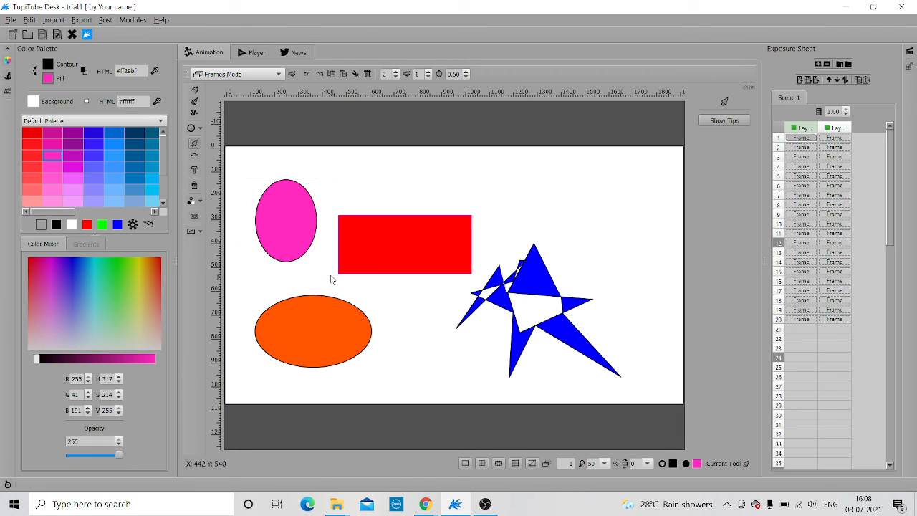
right_click(300, 221)
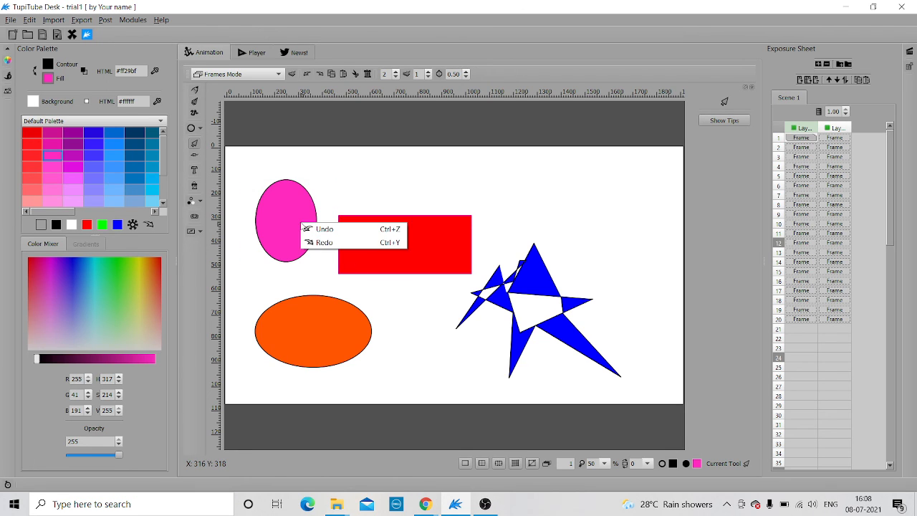
left_click(321, 230)
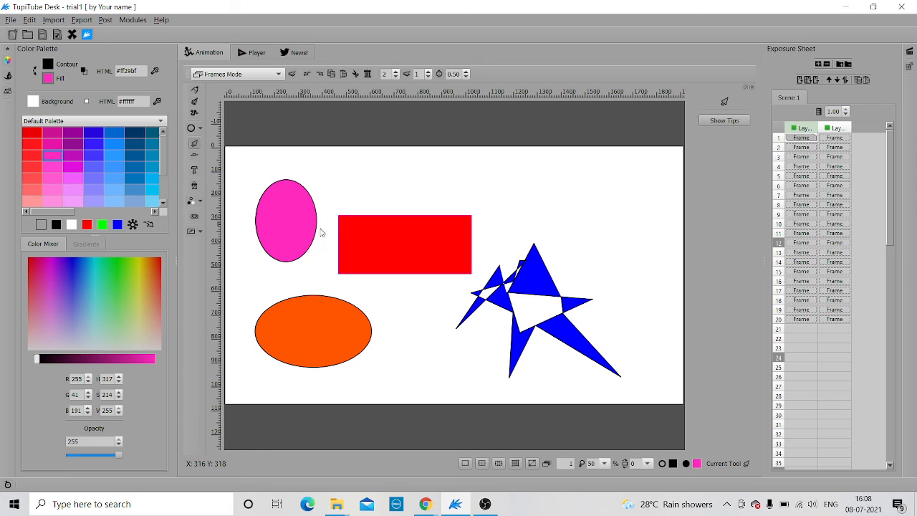
right_click(433, 232)
left_click(418, 216)
left_click(196, 143)
left_click_drag(245, 169, 634, 280)
Open the project MY FIRST TUPI TRIAL, saving the changes to the trial1 project
left_click(10, 20)
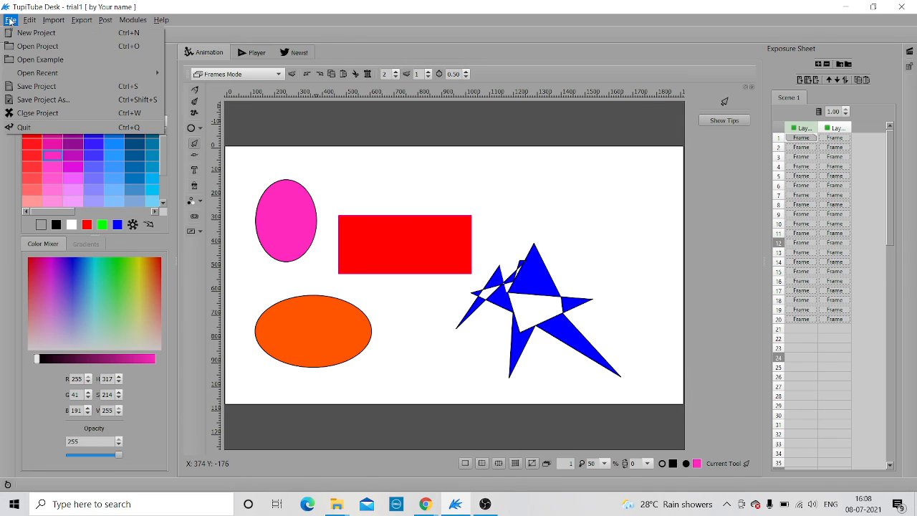
left_click(63, 48)
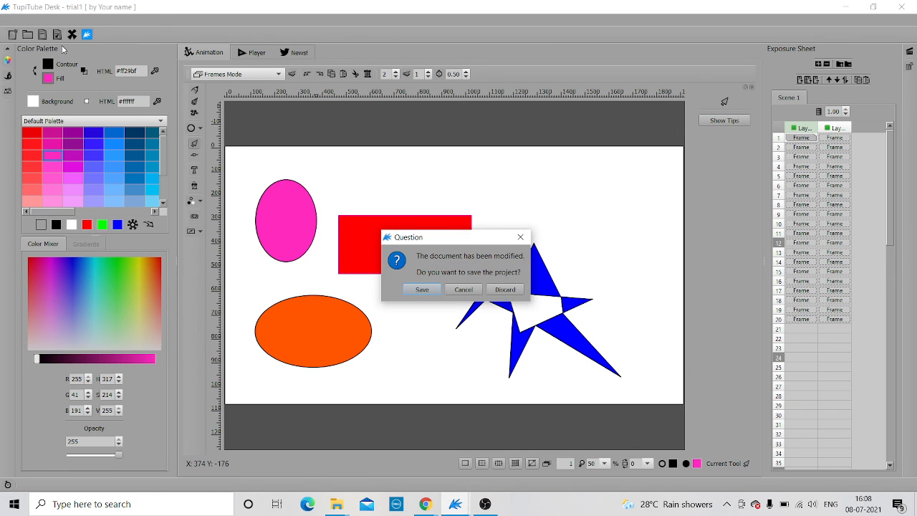
left_click(427, 290)
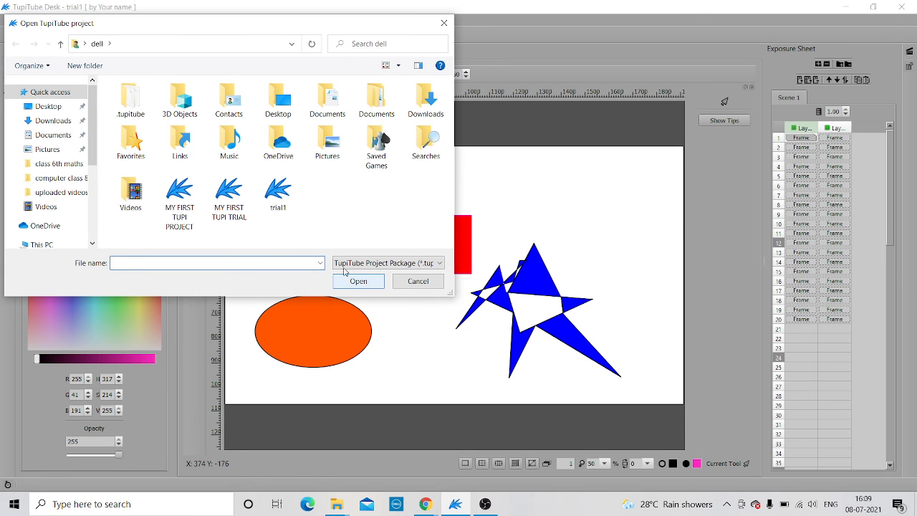
left_click(227, 214)
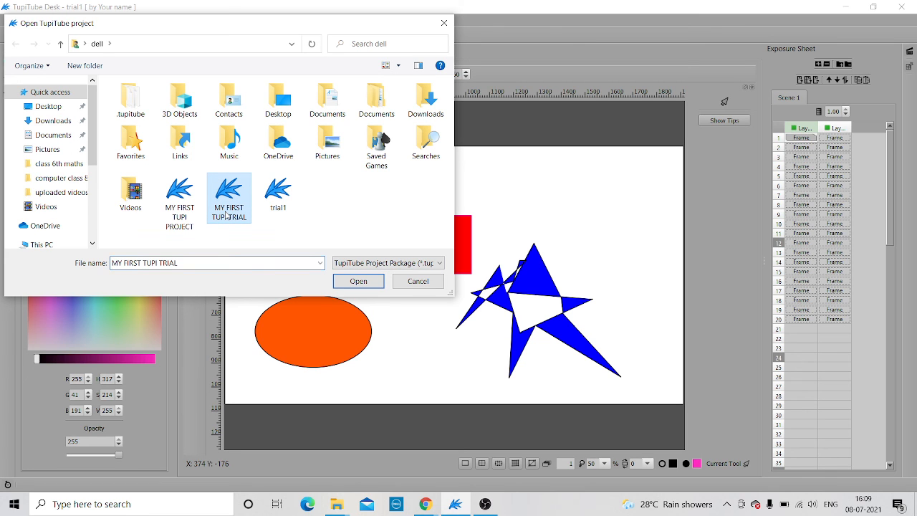
left_click(358, 281)
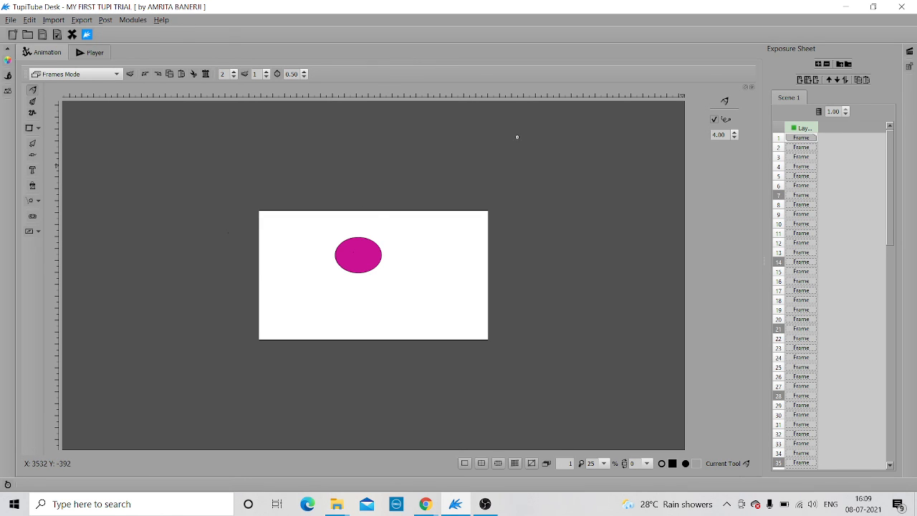
Create a coloring tween named COLOR1, select the magenta ellipse as its object and open its properties
left_click(38, 200)
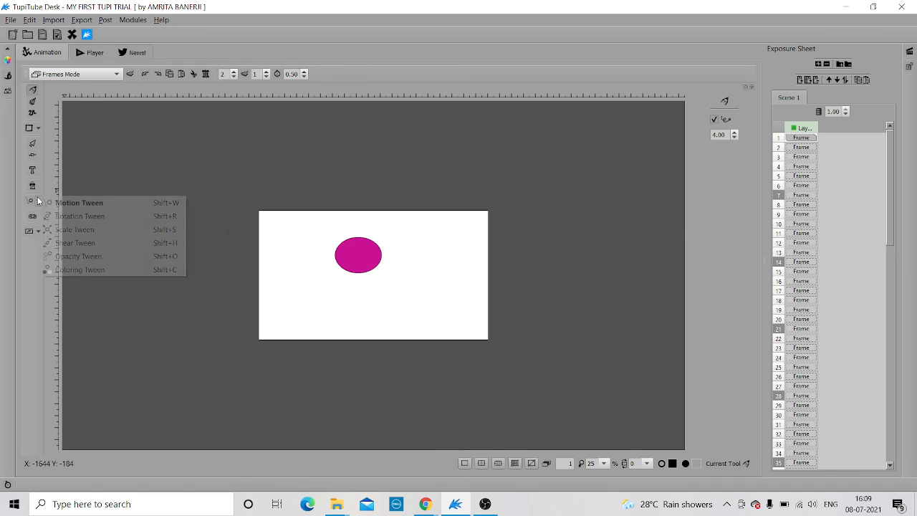
left_click(65, 270)
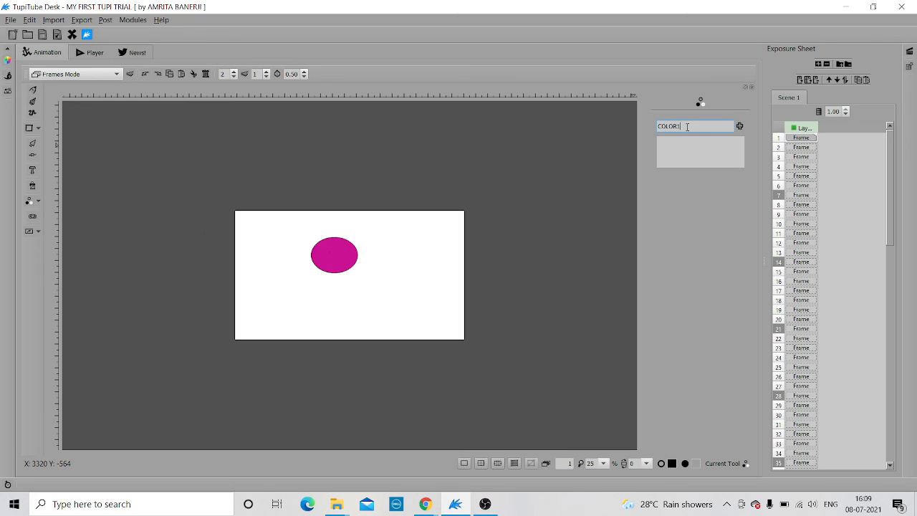
left_click(739, 126)
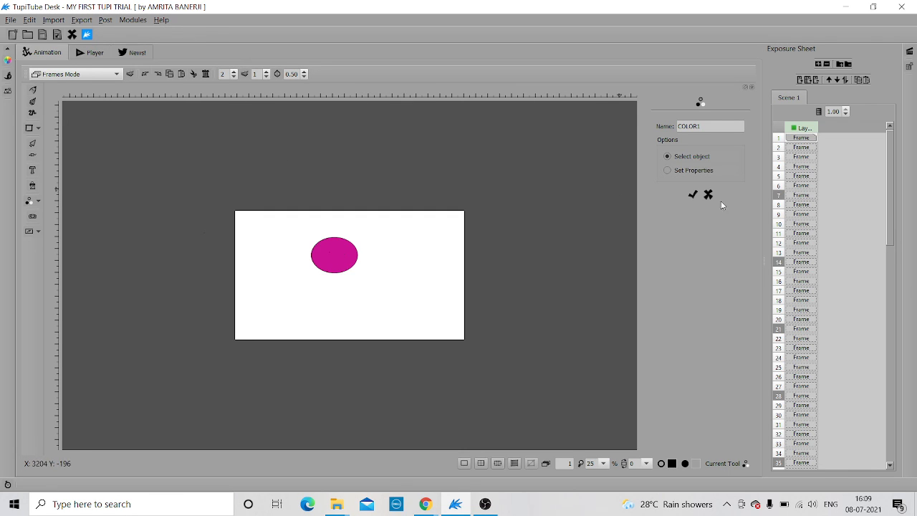
left_click(668, 170)
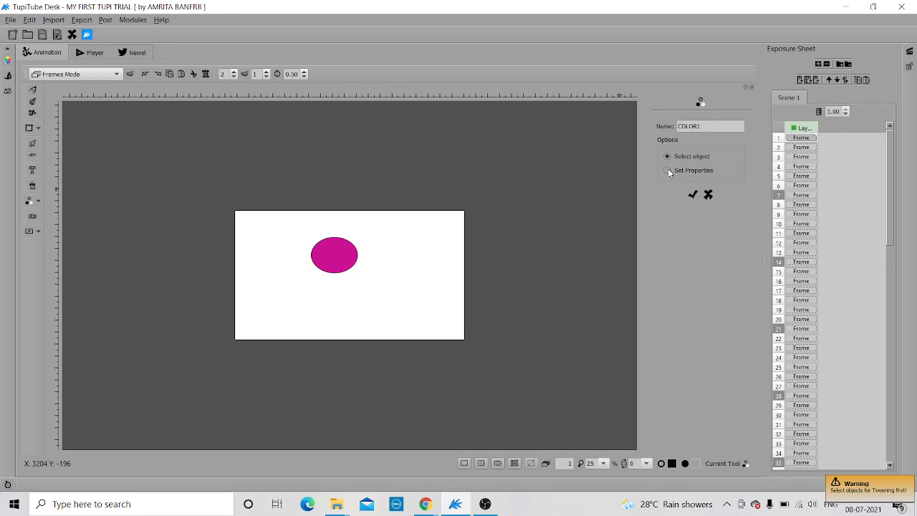
left_click(668, 171)
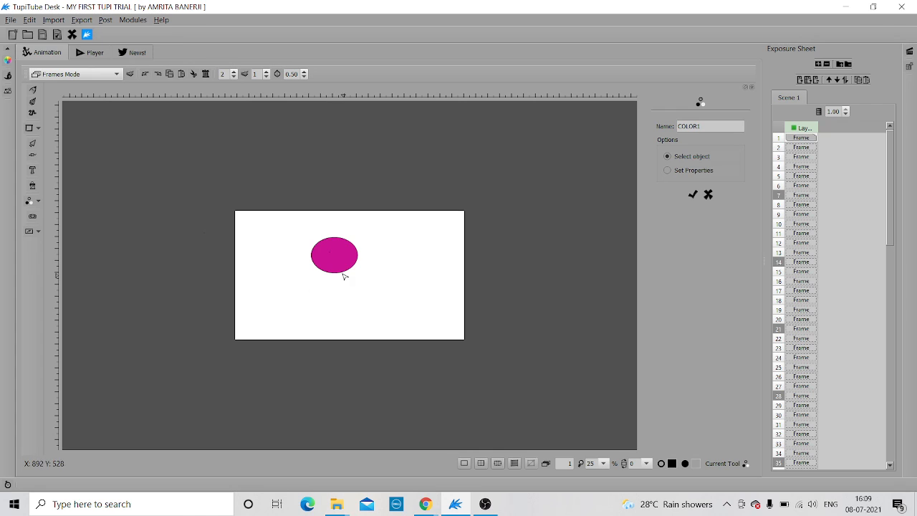
left_click(343, 274)
left_click(666, 171)
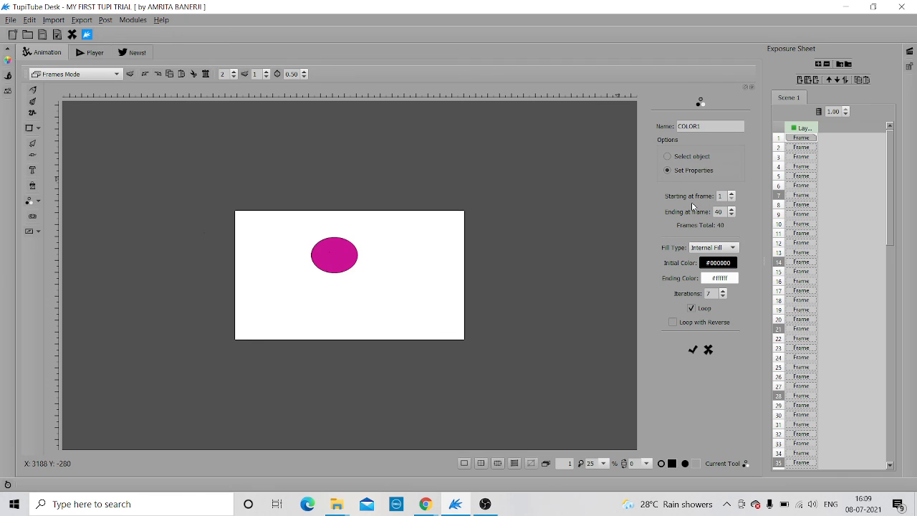
Choose Internal Fill as the COLOR1 tween's fill type and set its initial color to blue #0055ff
left_click(732, 248)
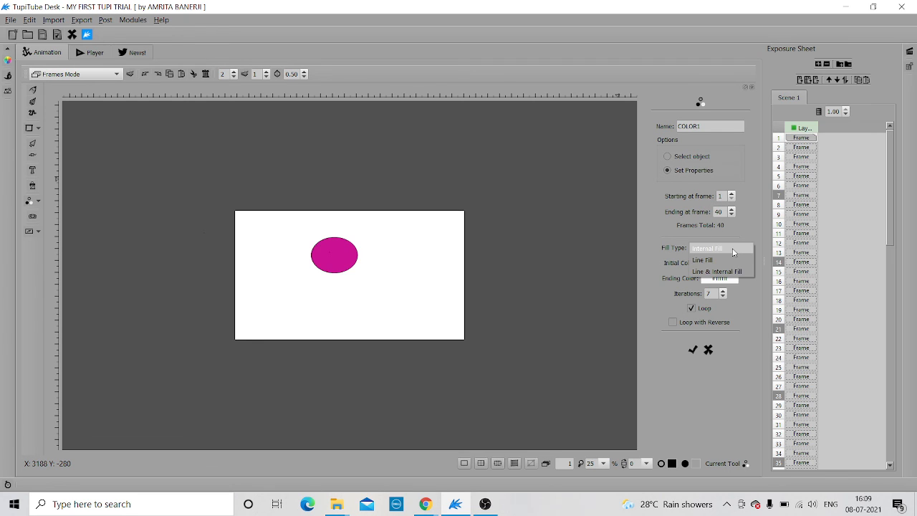
left_click(736, 250)
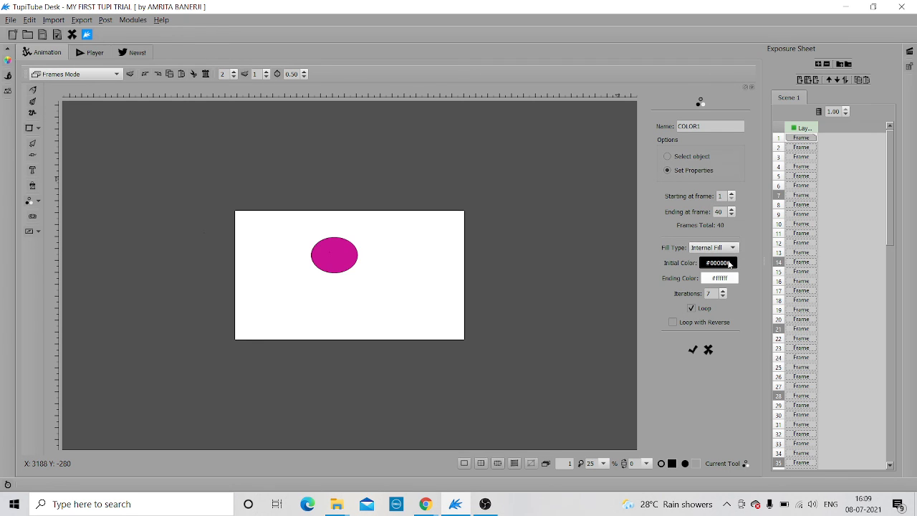
left_click(729, 262)
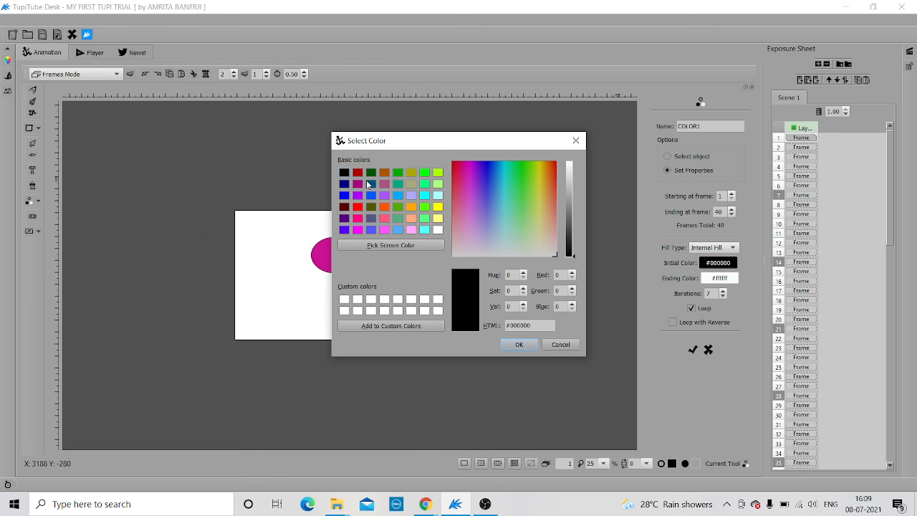
left_click(371, 194)
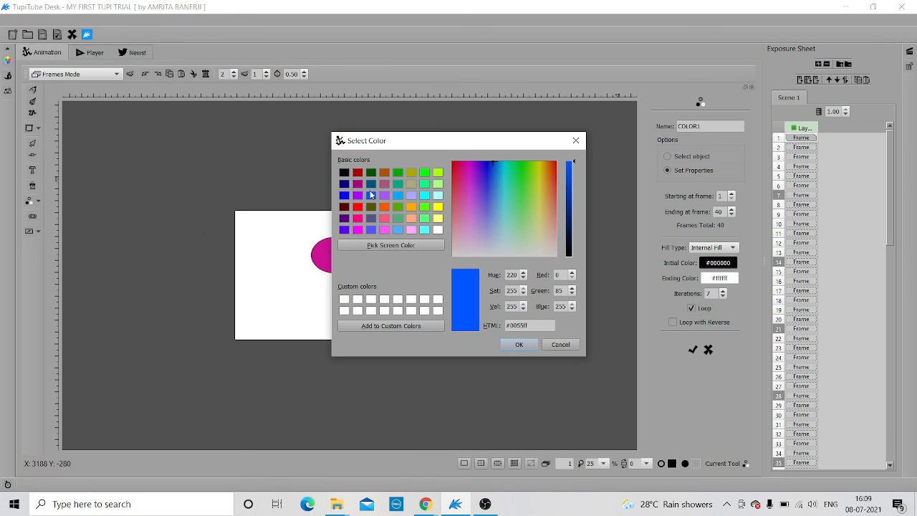
left_click(519, 344)
Set the tween's ending color to dark red #aa0000 and apply the COLOR1 tween to the ellipse
left_click(720, 278)
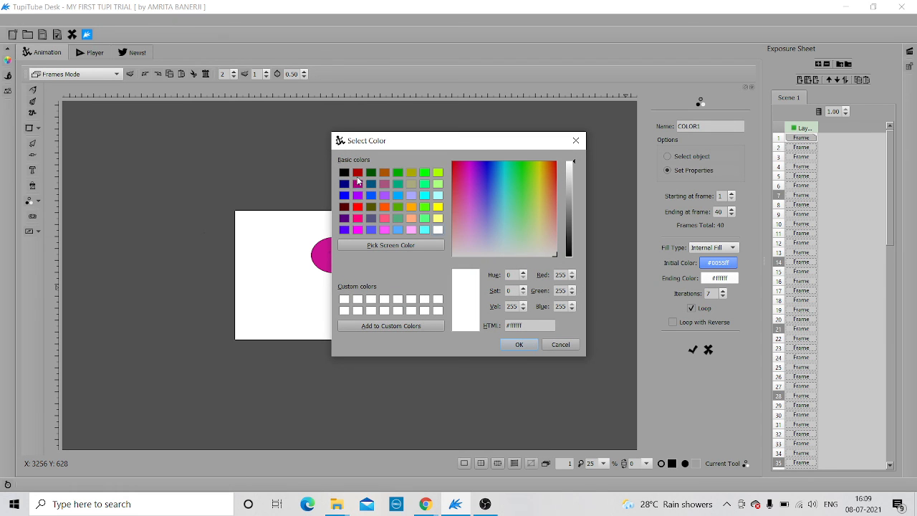
left_click(358, 173)
left_click(532, 345)
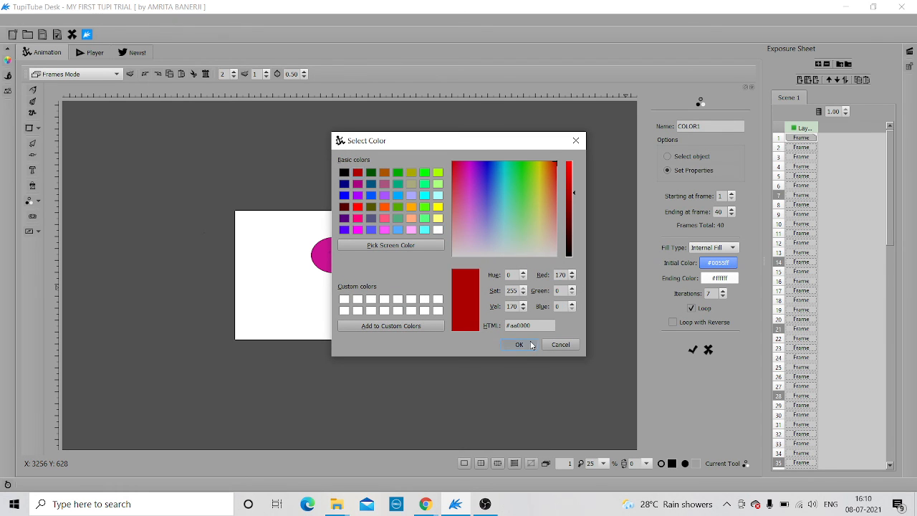
left_click(693, 350)
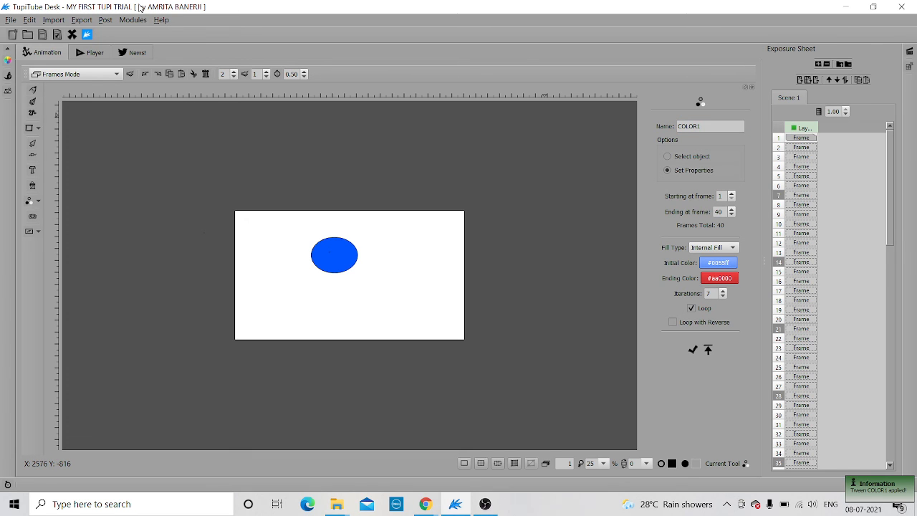
Play the scene preview to check the ellipse's coloring tween and return to the animation workspace
left_click(89, 53)
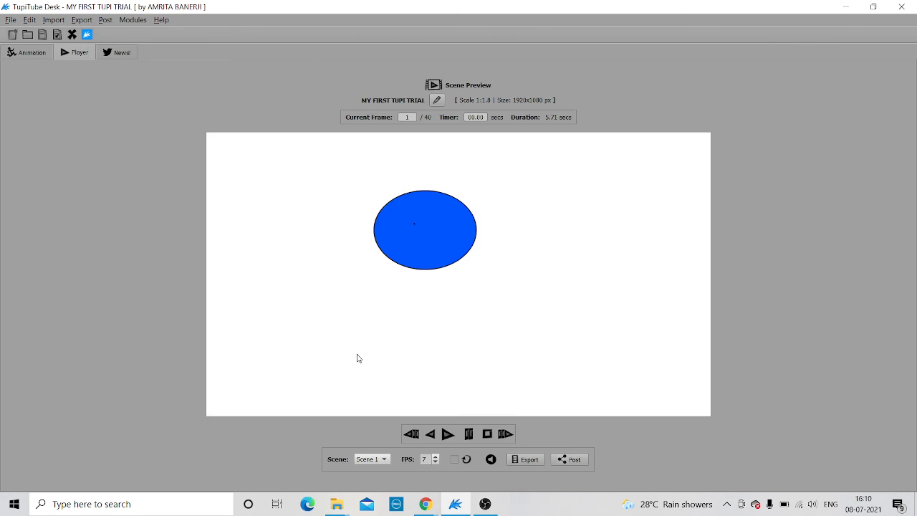
left_click(447, 434)
left_click(26, 54)
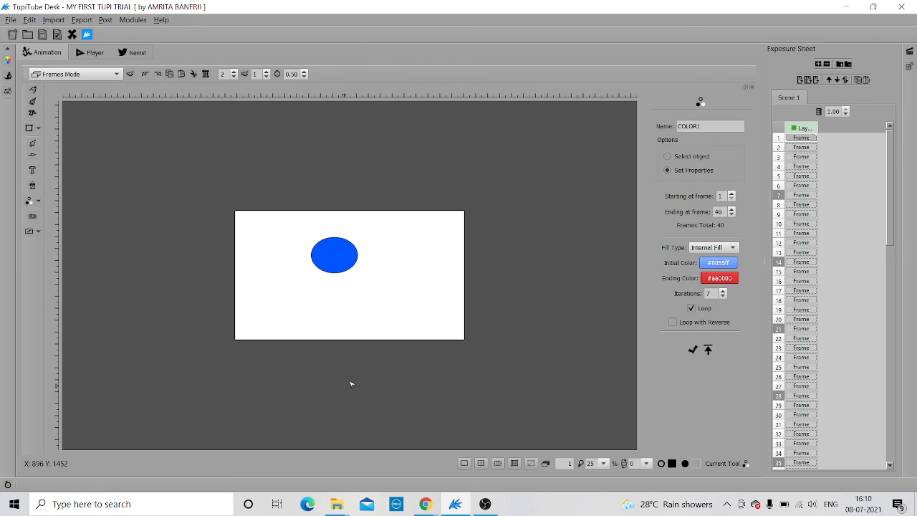
mouse_move(490, 504)
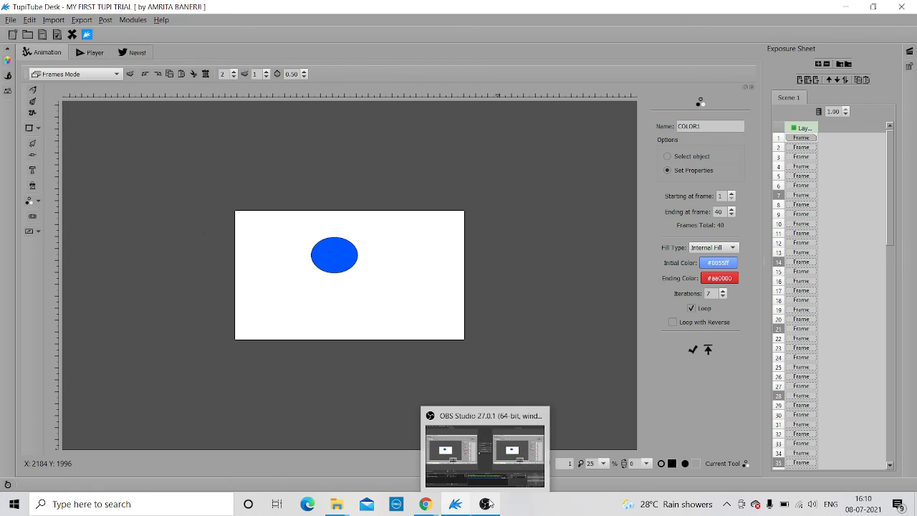
left_click(487, 459)
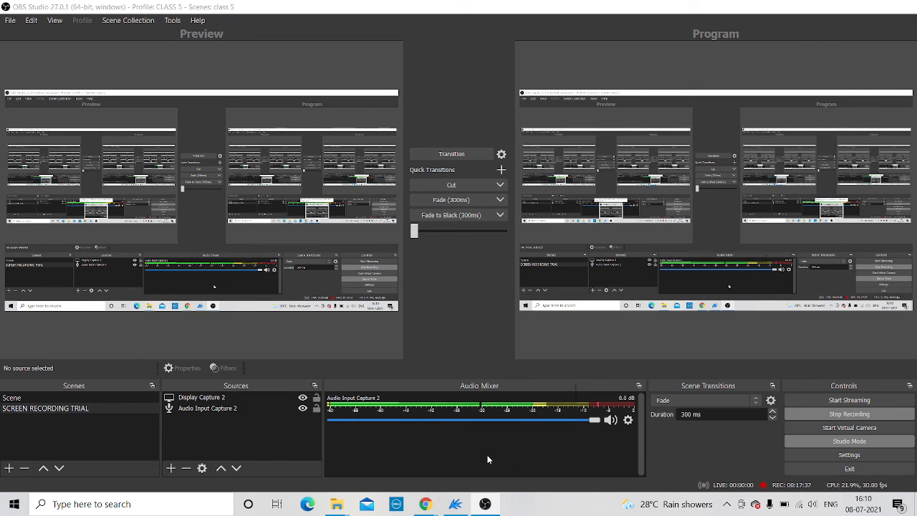